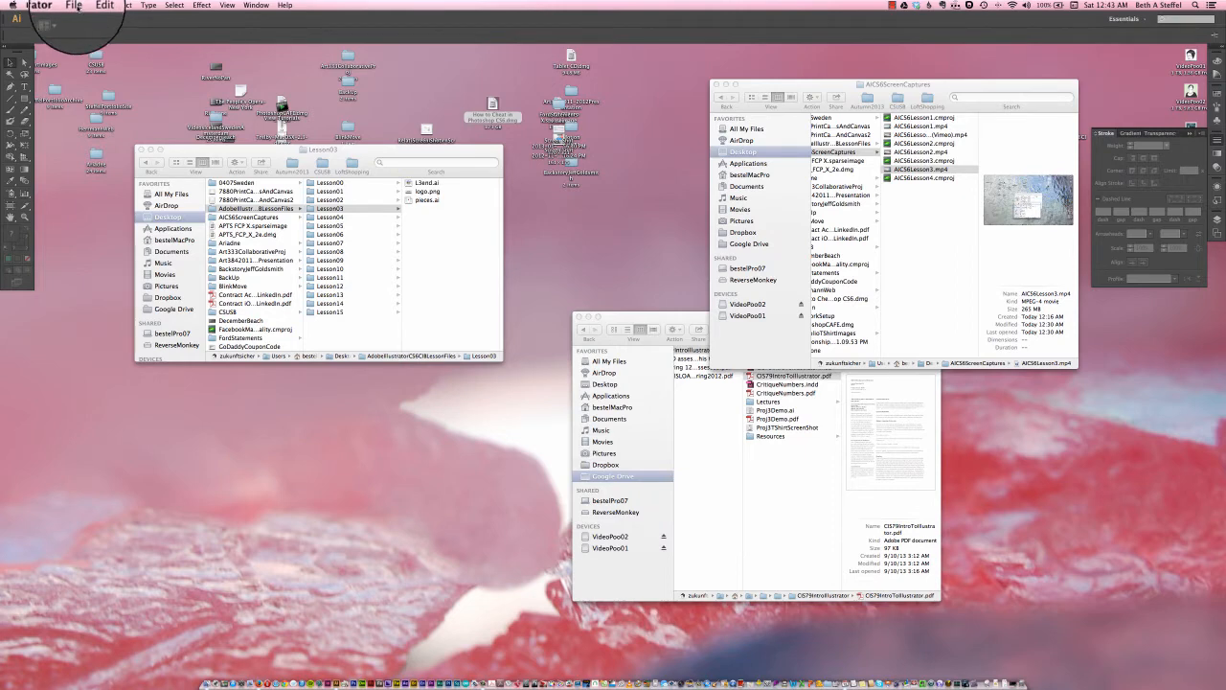
# Step: Open L4start_1.ai from the Lesson04 folder inside the Illustrator CS6 lesson files folder on the Desktop
pyautogui.click(78, 7)
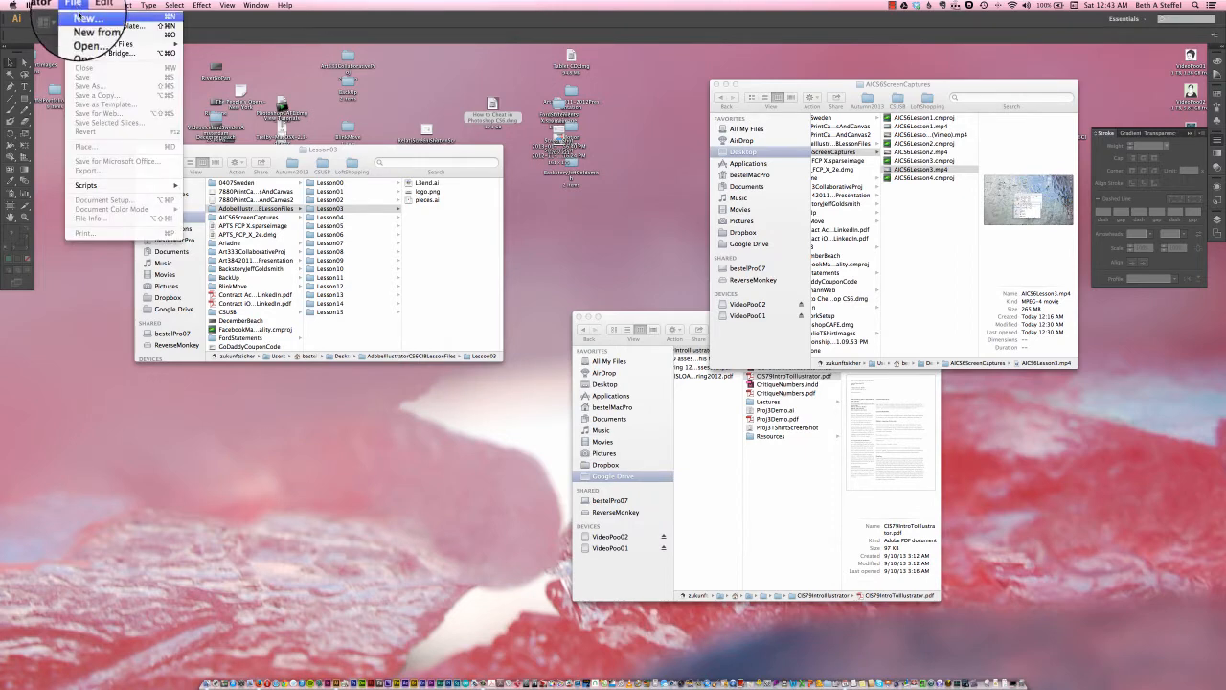
pyautogui.click(87, 39)
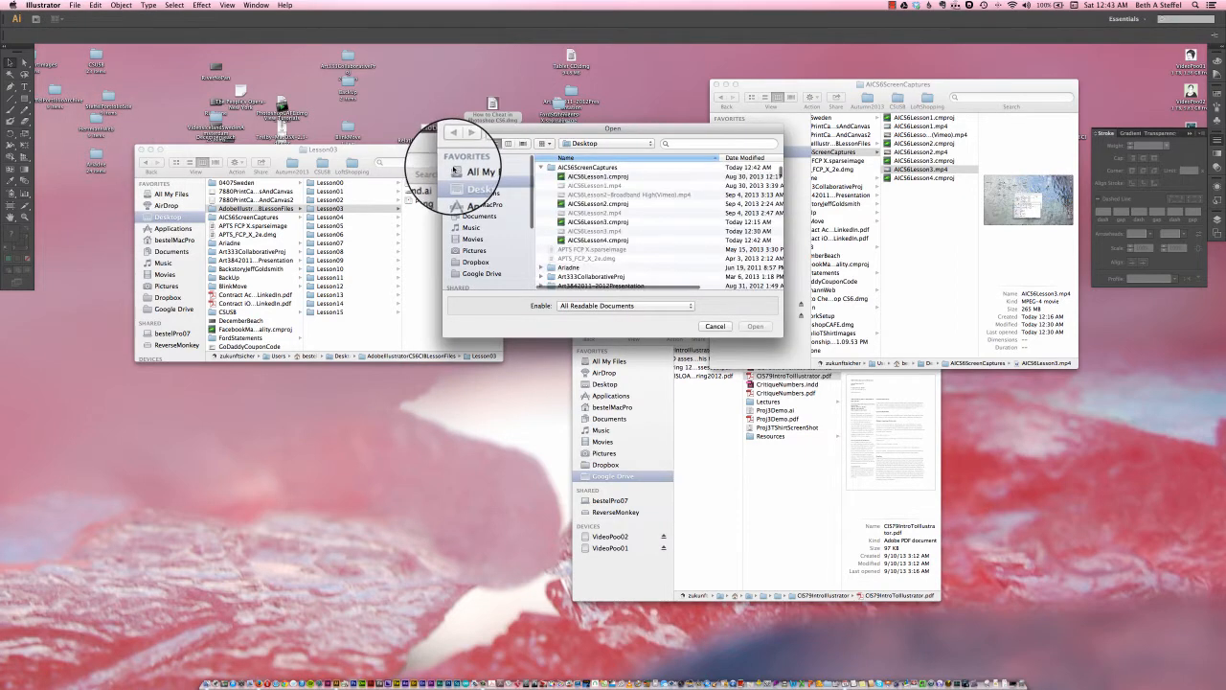
pyautogui.click(542, 167)
pyautogui.click(542, 167)
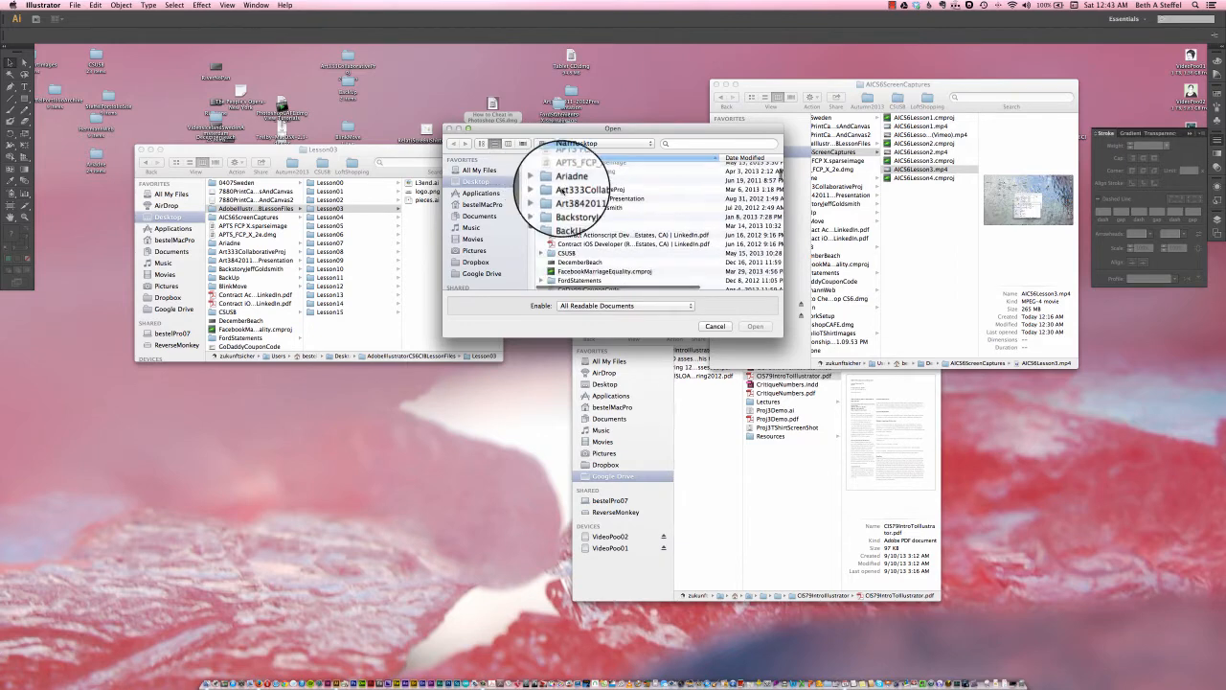
pyautogui.scroll(3, 561, 189)
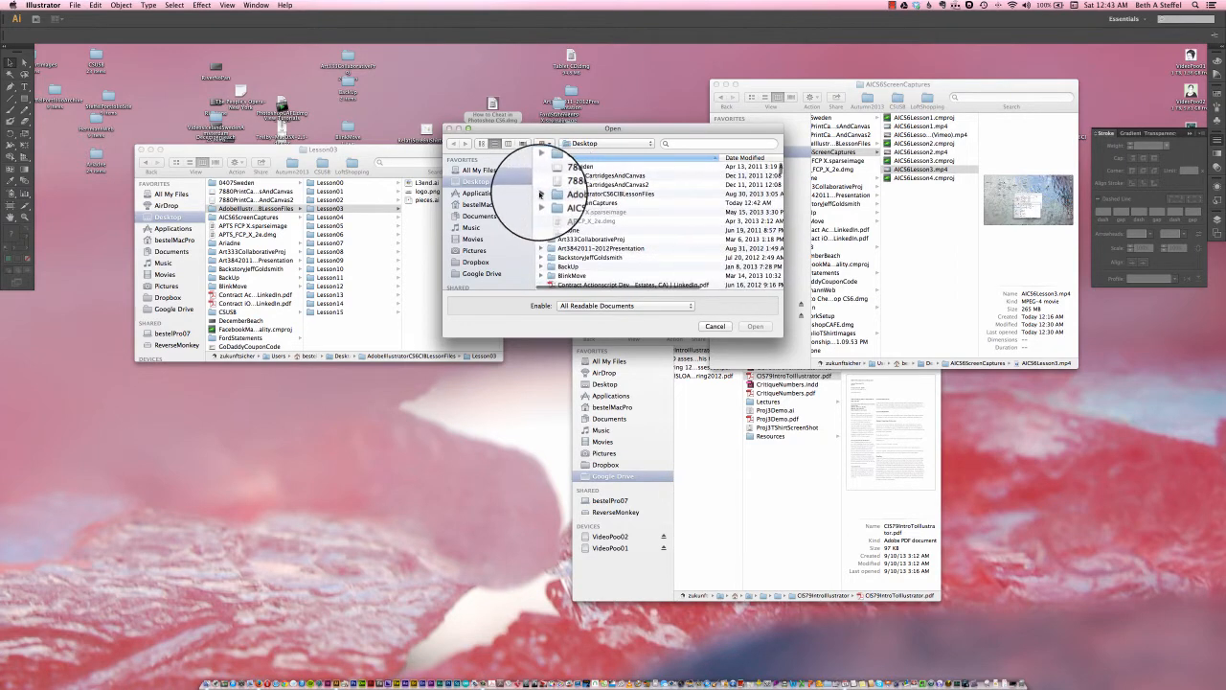
pyautogui.click(541, 191)
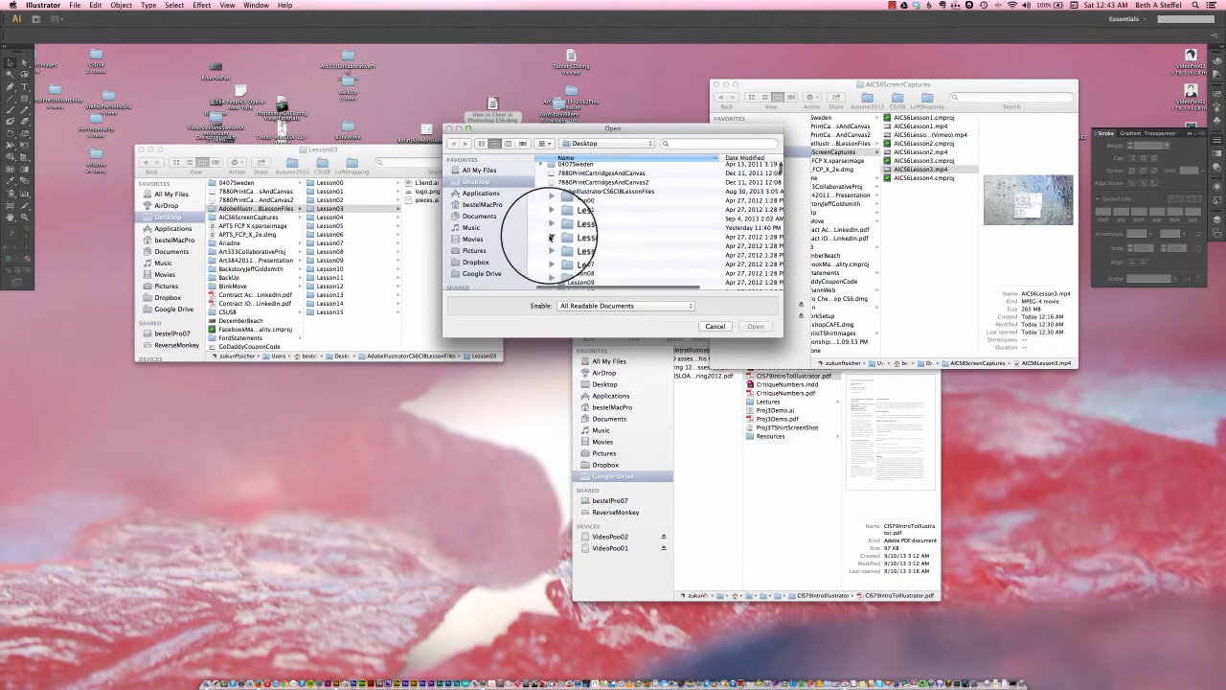
pyautogui.click(544, 228)
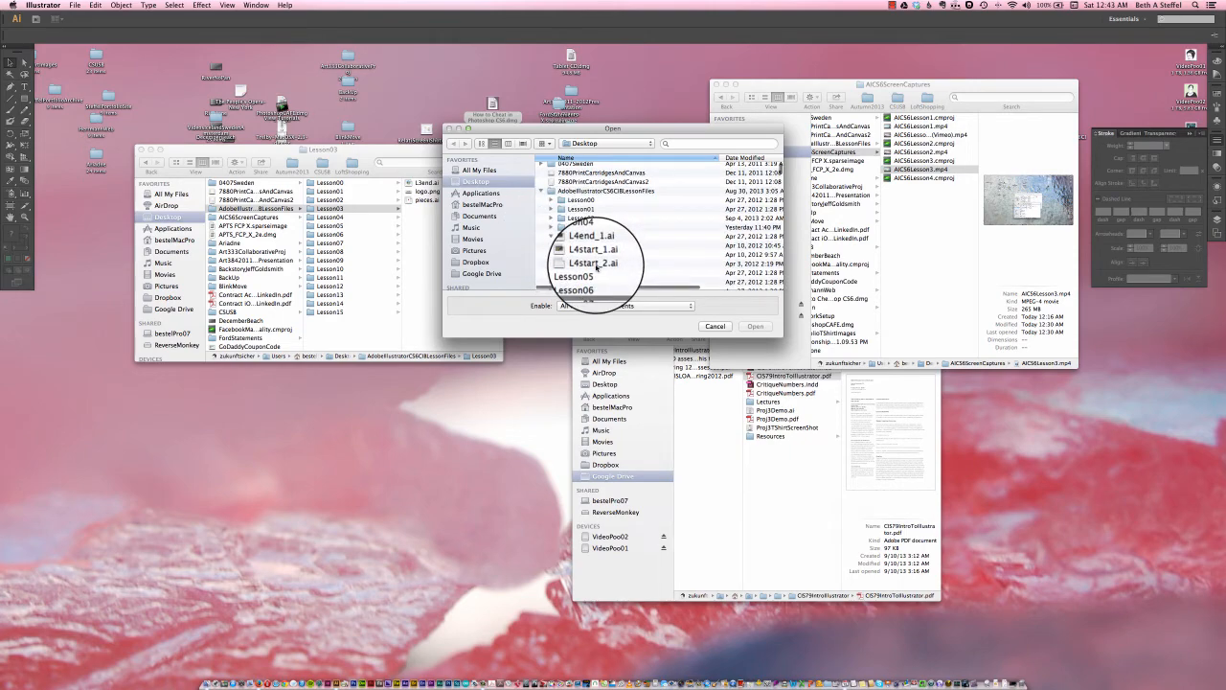
pyautogui.click(596, 255)
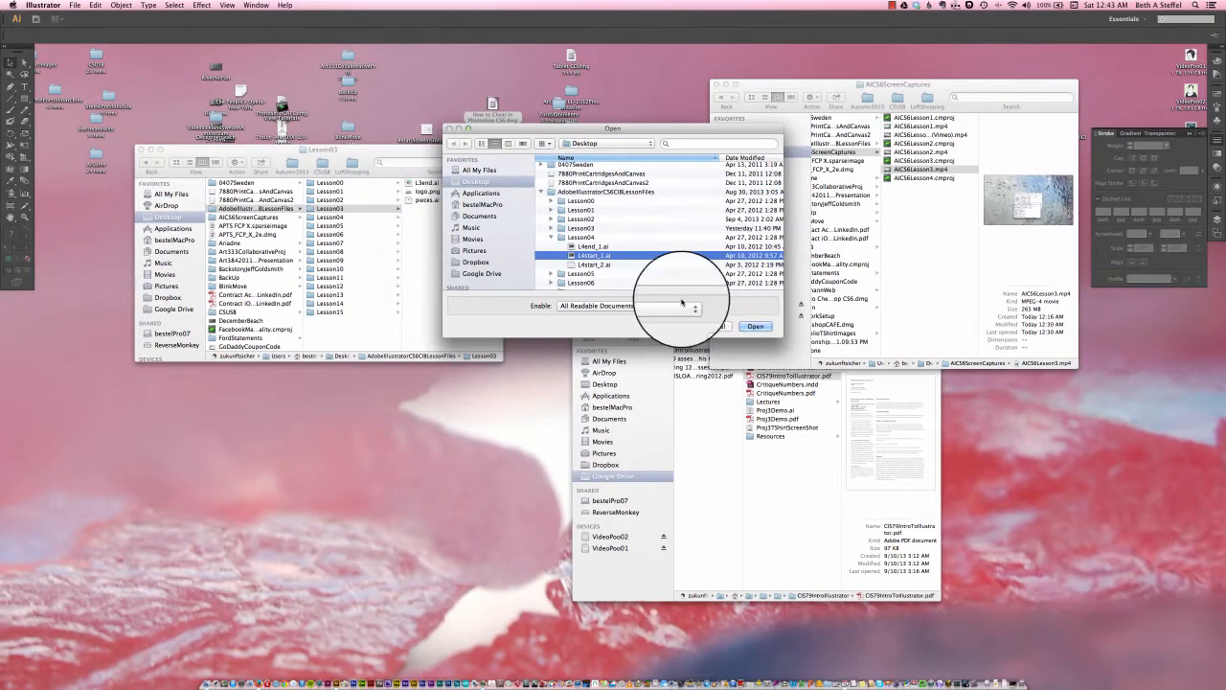
pyautogui.click(755, 326)
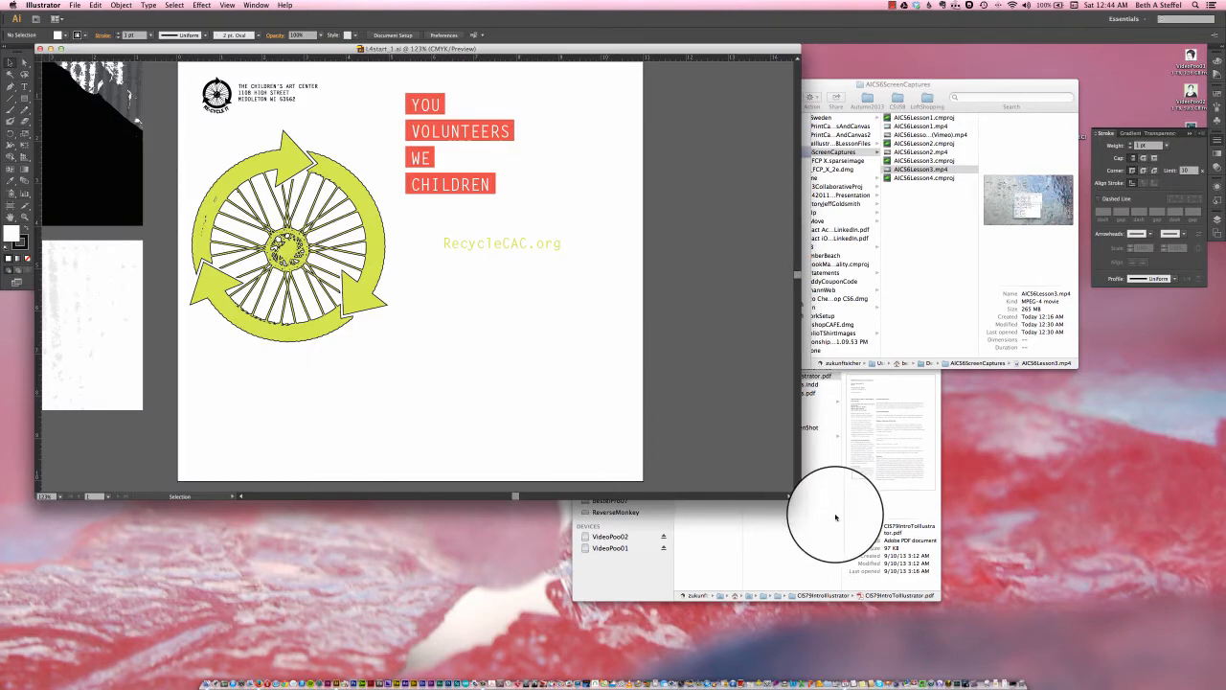
# Step: Enlarge the document window and draw a second artboard about 7.9 by 10 in beside the first, aligned with its top edge
pyautogui.moveTo(799, 500); pyautogui.dragTo(1205, 684)
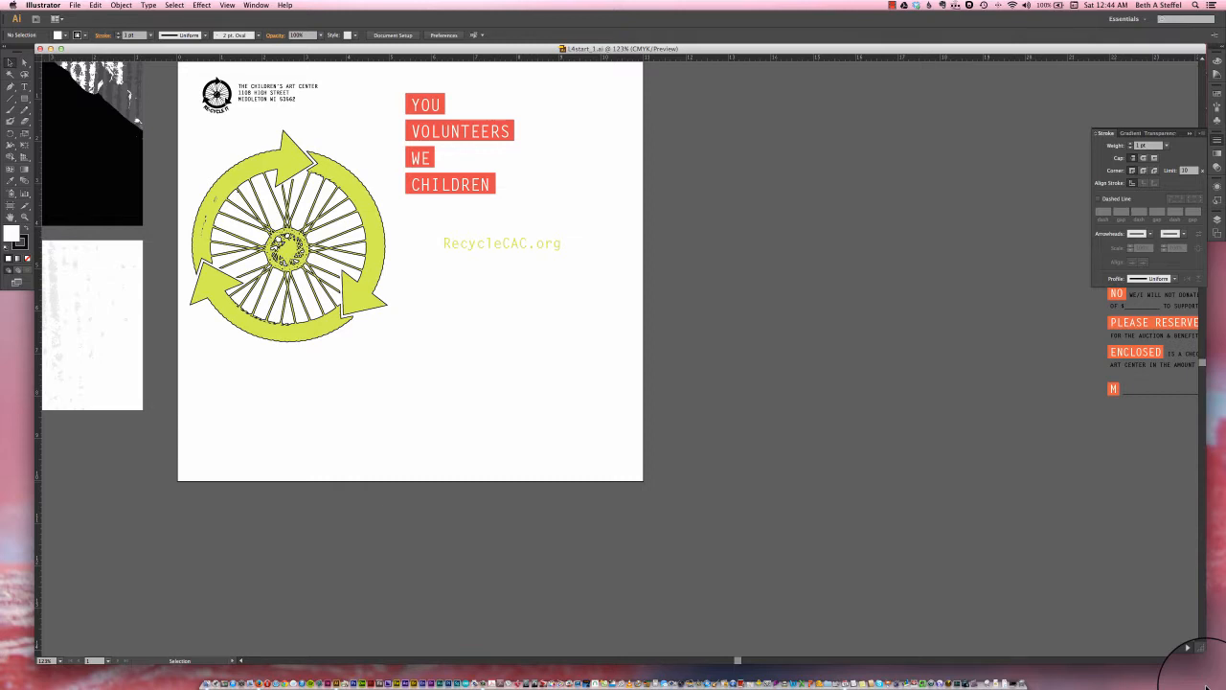
pyautogui.press('super+1')
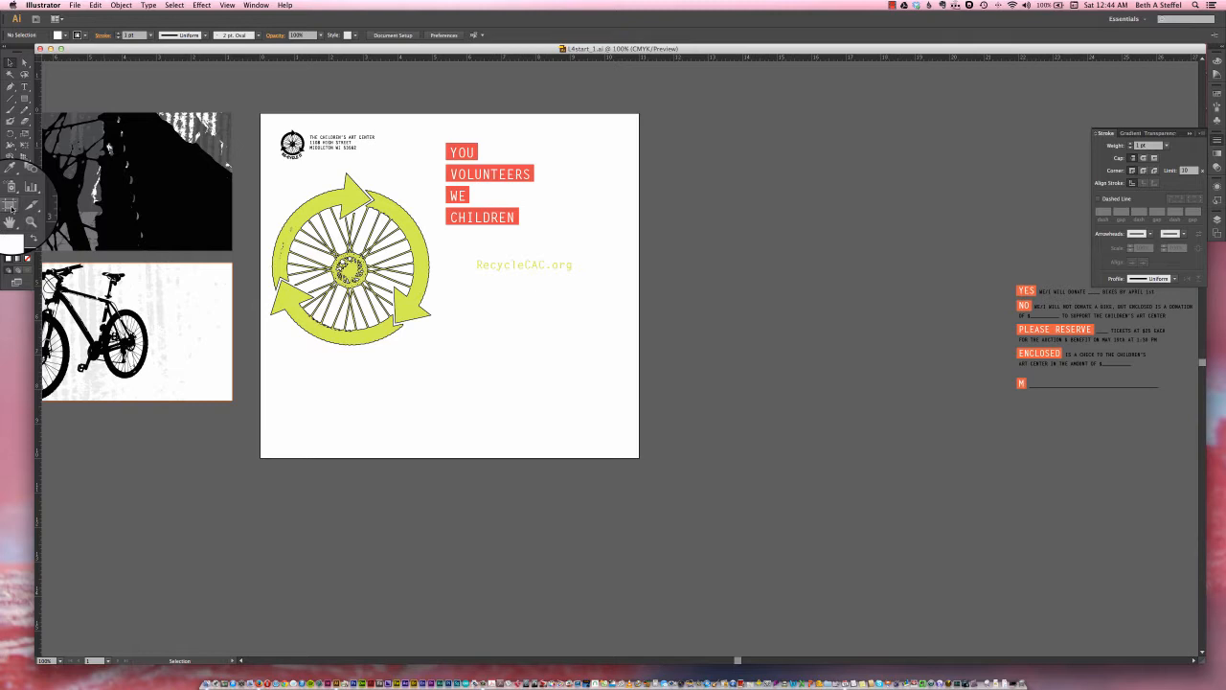
pyautogui.click(12, 208)
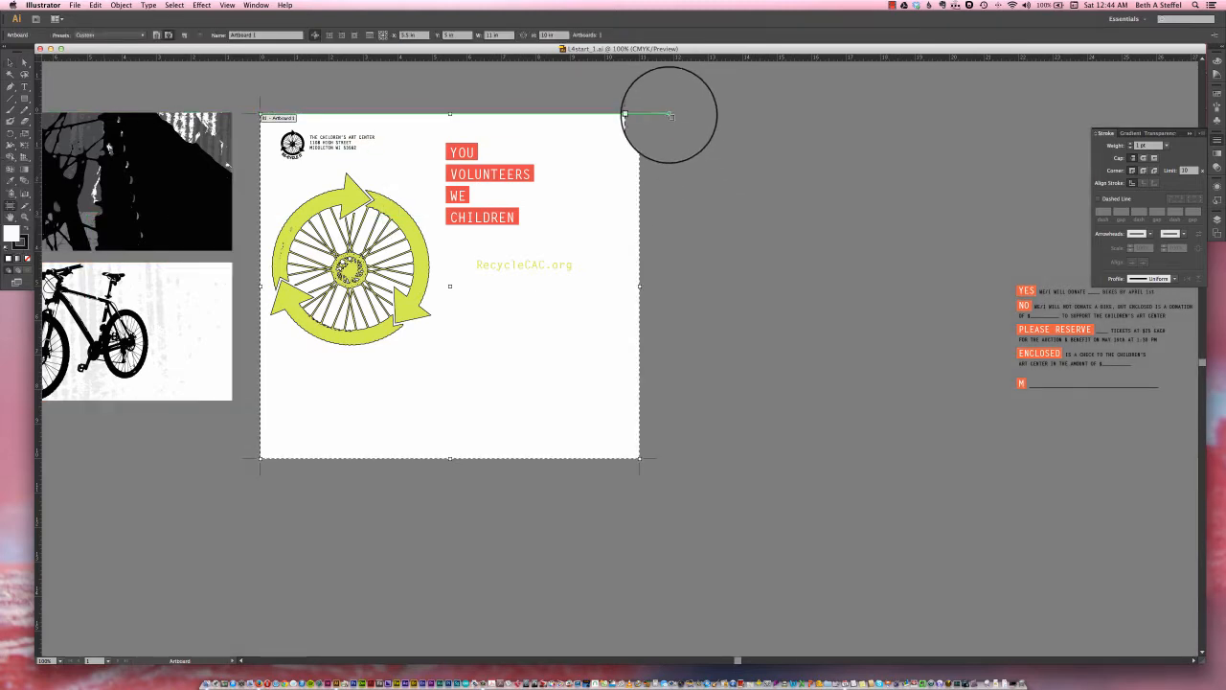
pyautogui.moveTo(670, 114); pyautogui.dragTo(941, 459)
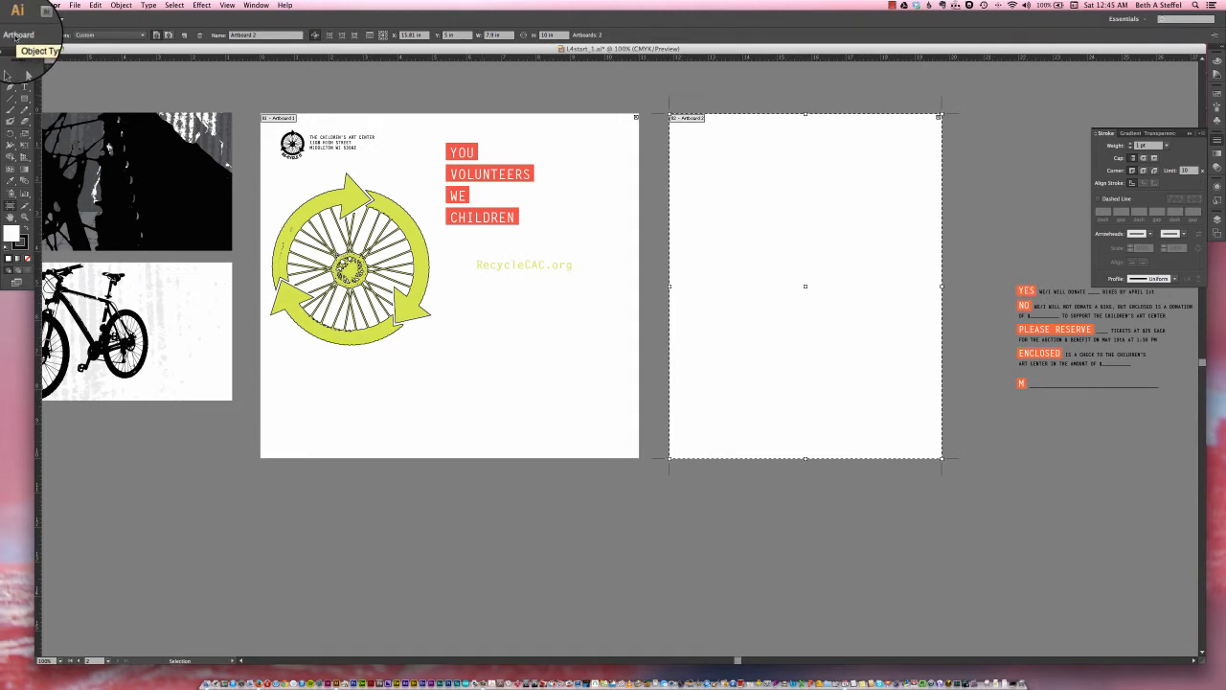
# Step: Place a new artboard the same size as Artboard 2 just below Artboard 1, aligned with its left edge
pyautogui.click(183, 35)
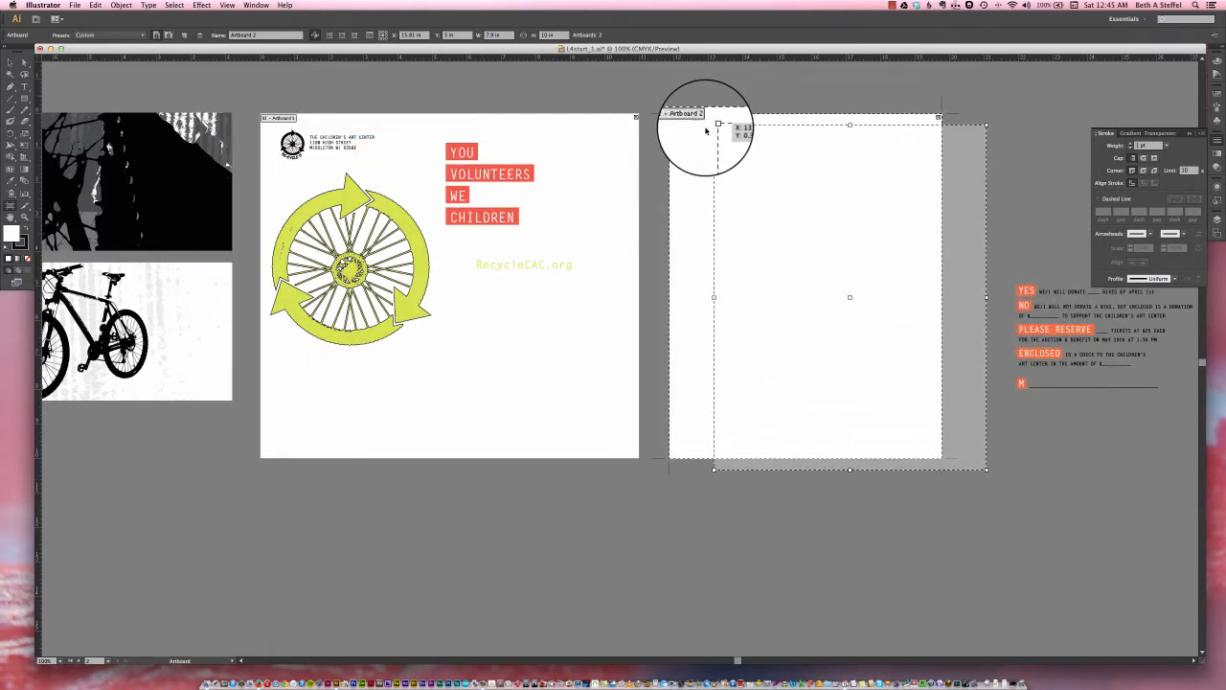
pyautogui.scroll(-6, 364, 355)
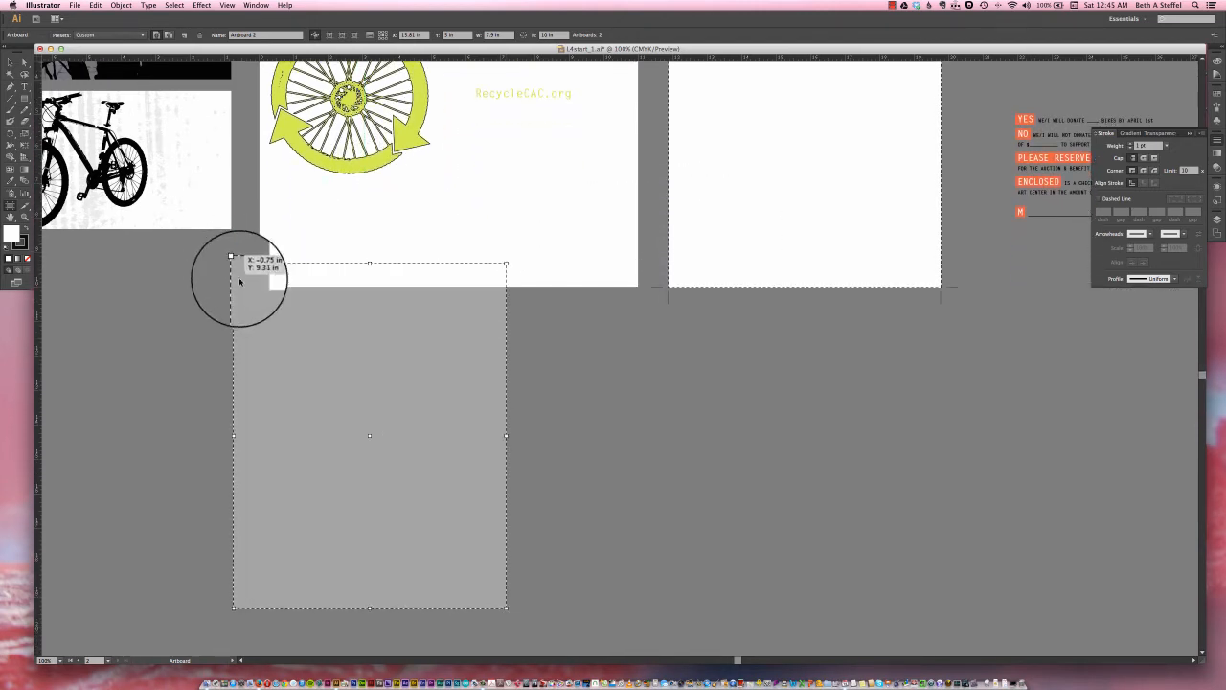
pyautogui.click(259, 300)
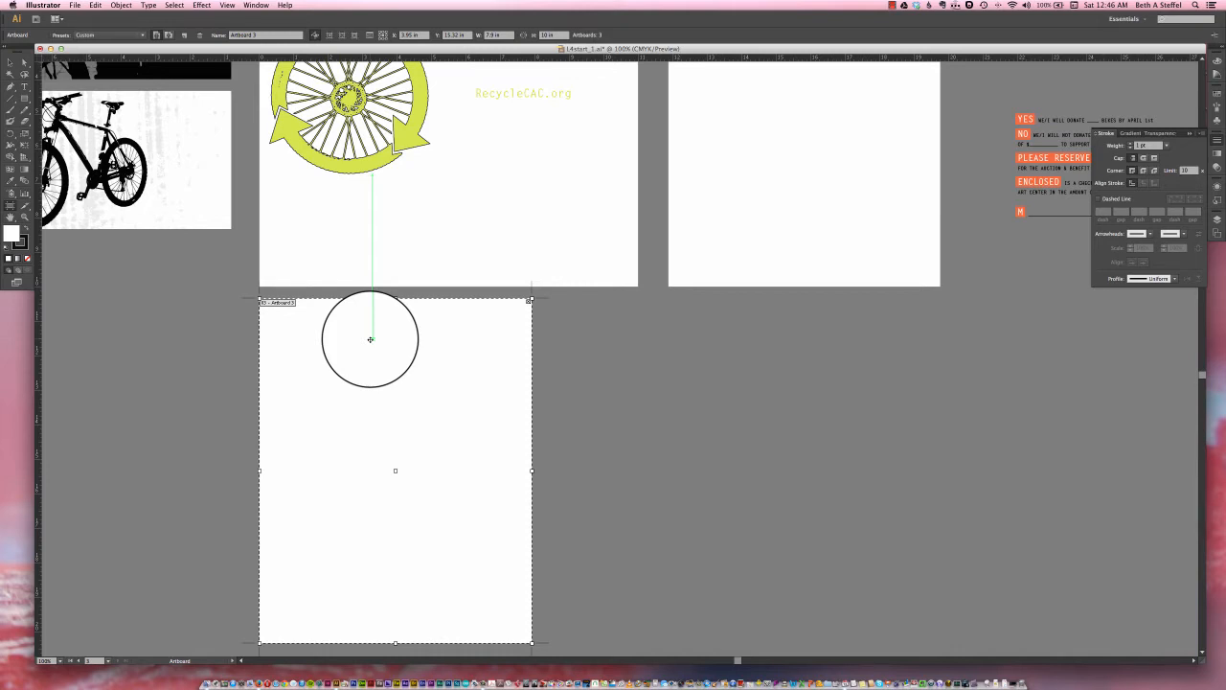
pyautogui.moveTo(370, 339); pyautogui.dragTo(650, 368)
pyautogui.scroll(5, 650, 367)
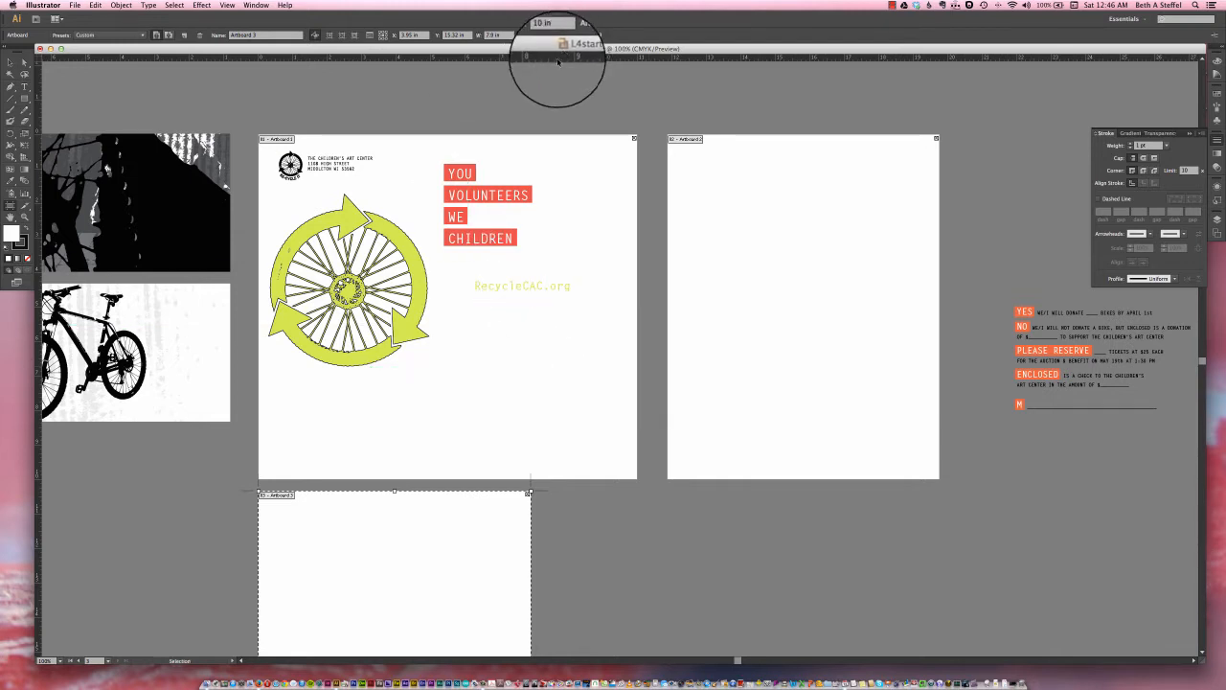
# Step: Save a copy of the document to the Desktop as L4start_1DEMO.ai in Illustrator CS6 format with the default options
pyautogui.click(76, 6)
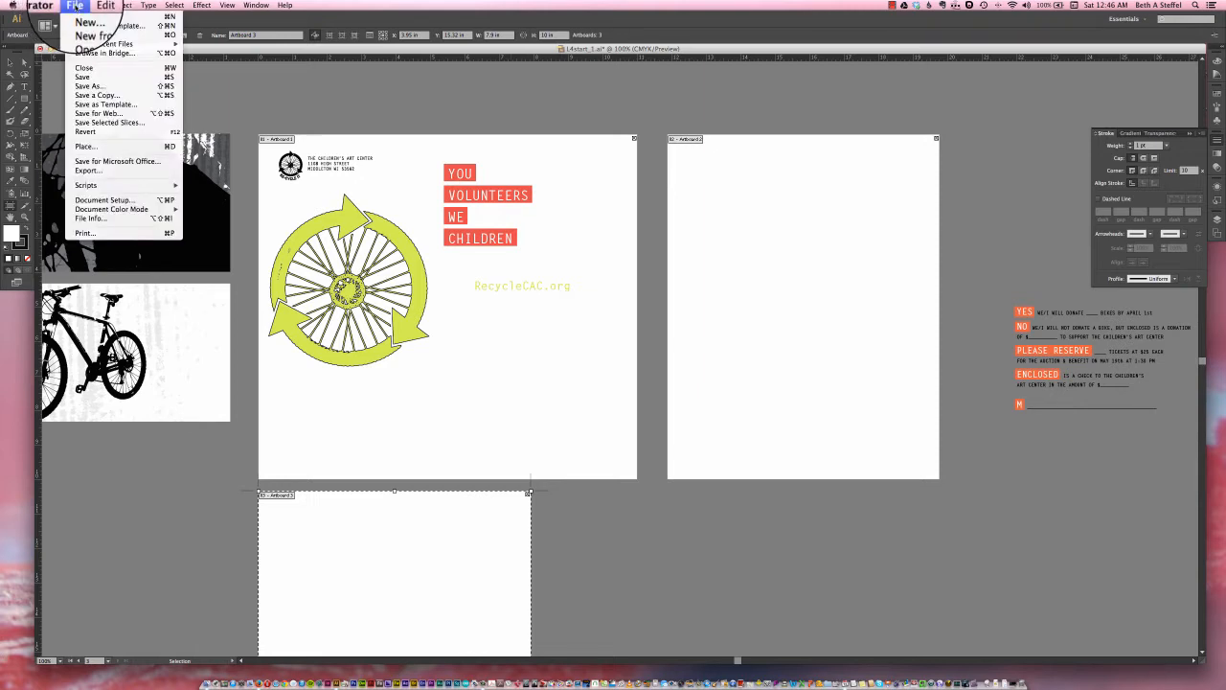
pyautogui.click(110, 88)
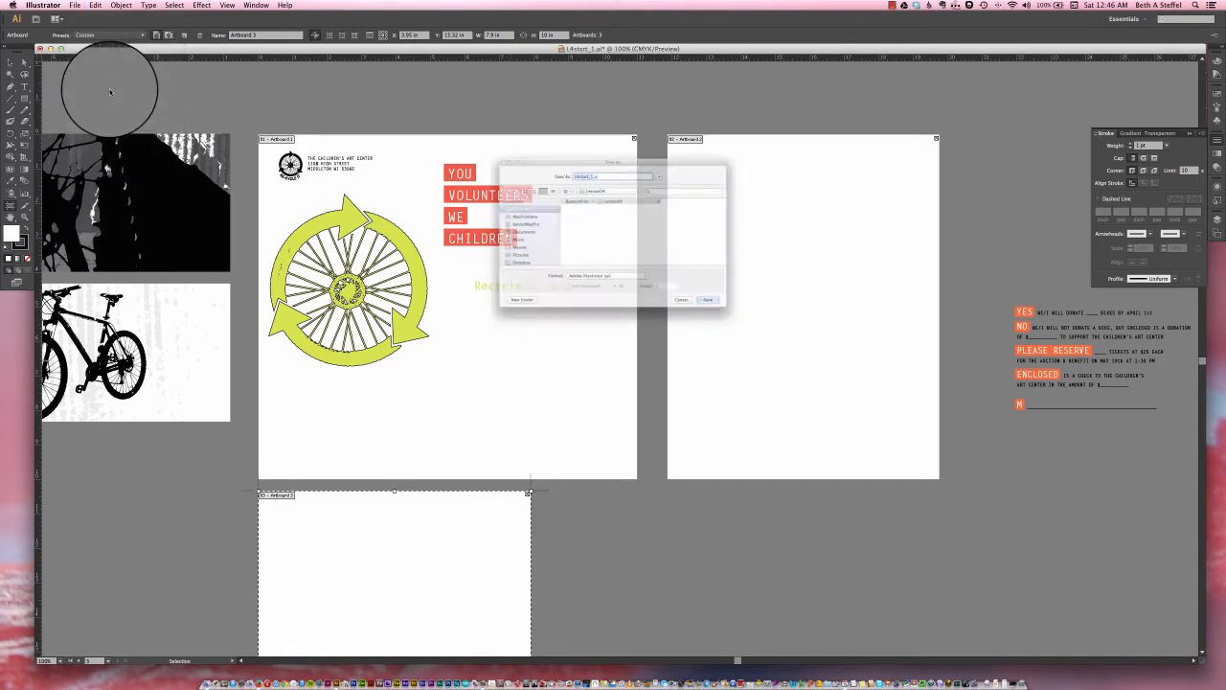
pyautogui.press('Right')
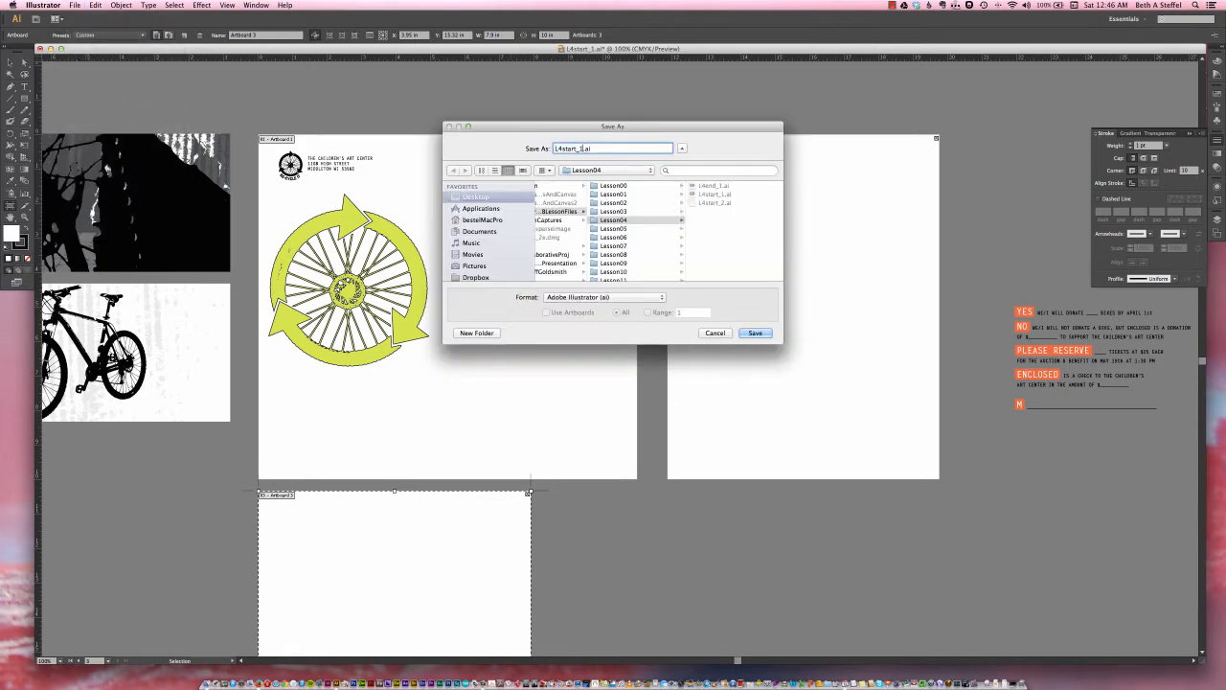
pyautogui.write('DEMO')
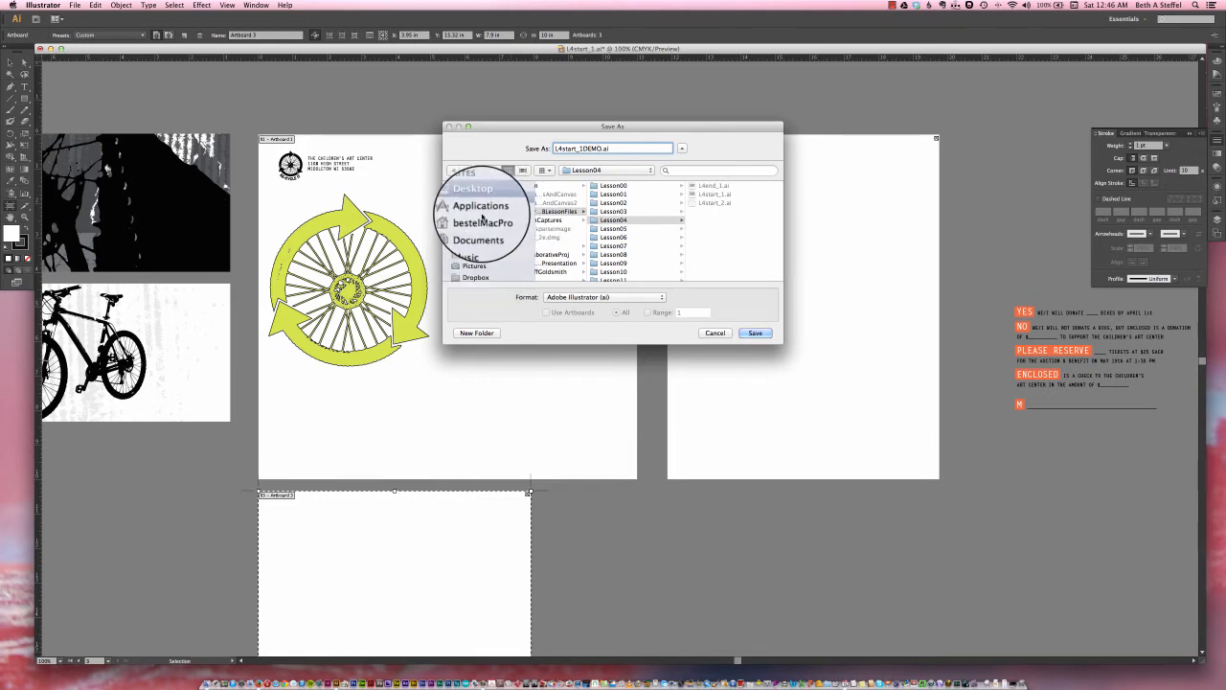
pyautogui.click(753, 334)
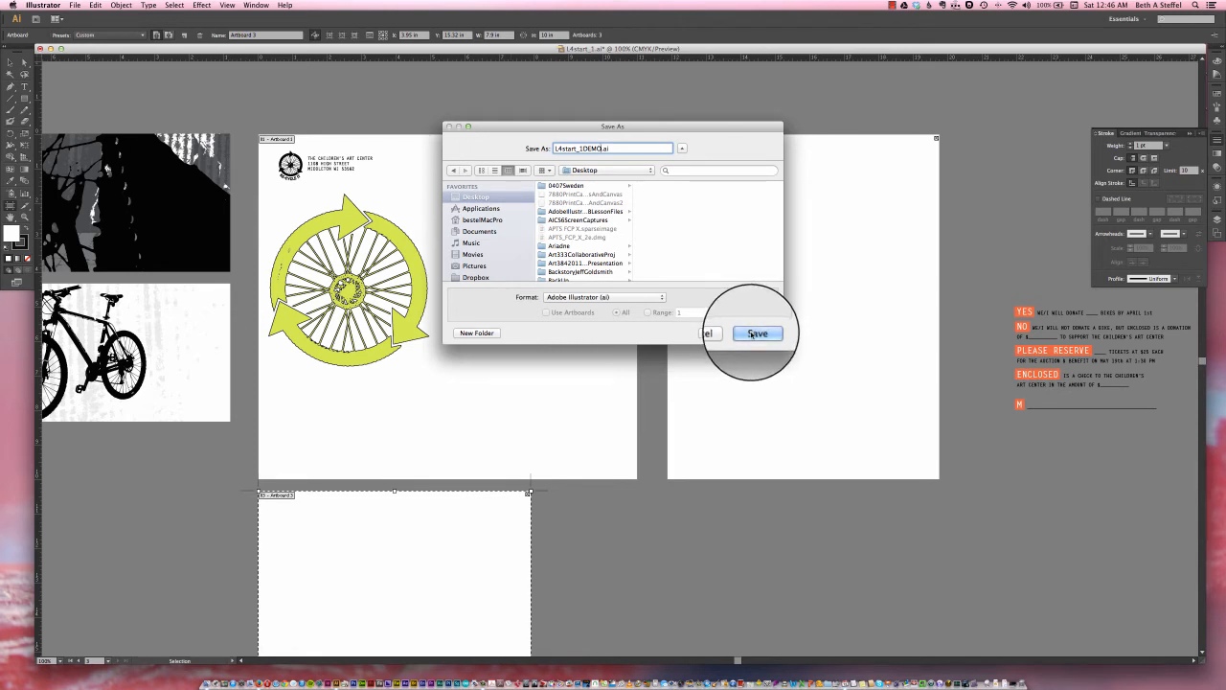
pyautogui.click(753, 333)
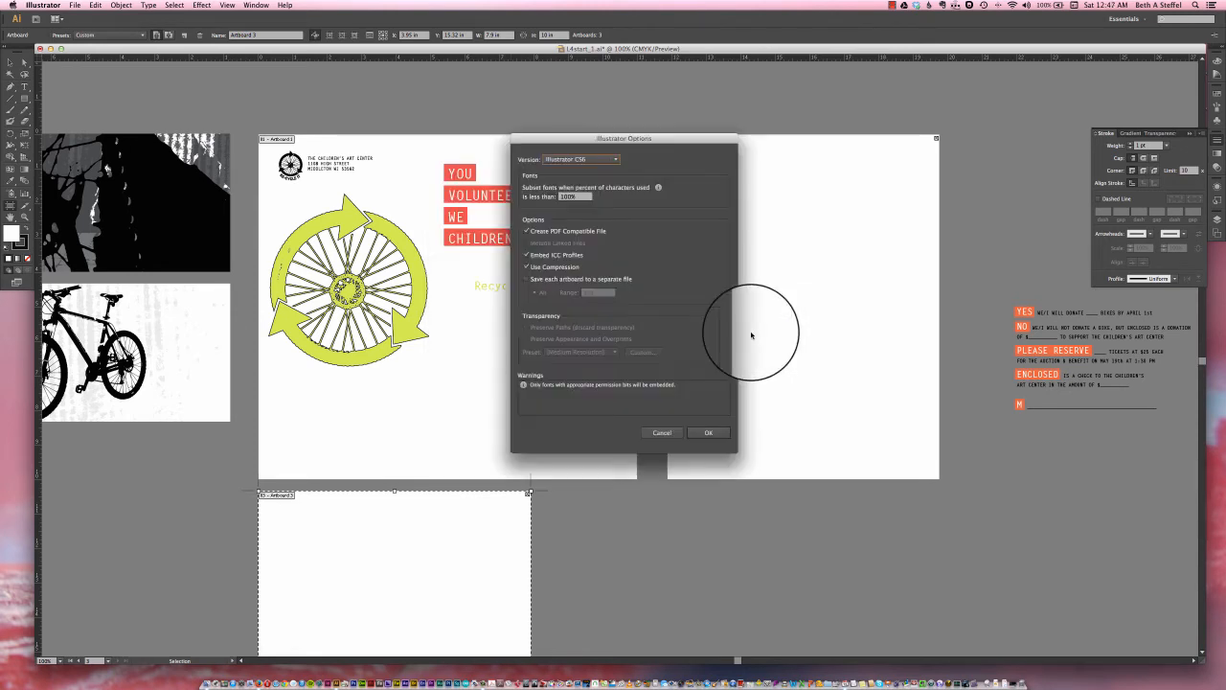
pyautogui.click(708, 433)
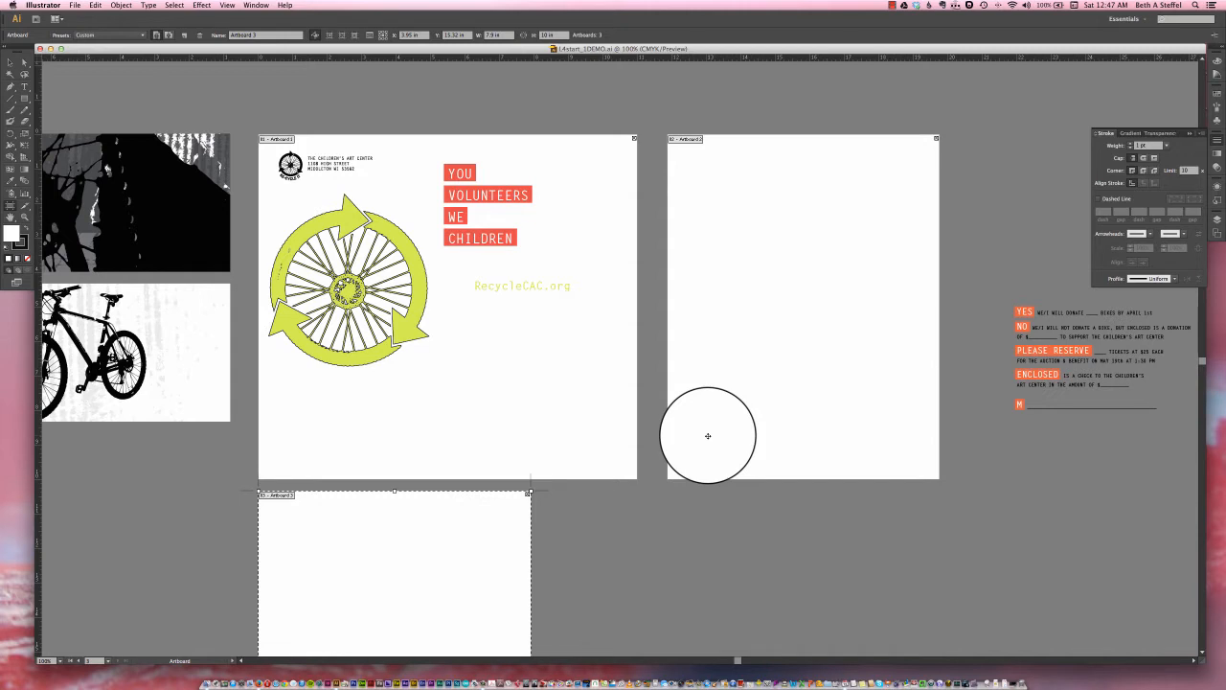
# Step: Add a horizontal ruler guide across the two upper artboards and a vertical guide through the first artboard's red text blocks
pyautogui.moveTo(708, 436); pyautogui.dragTo(682, 398)
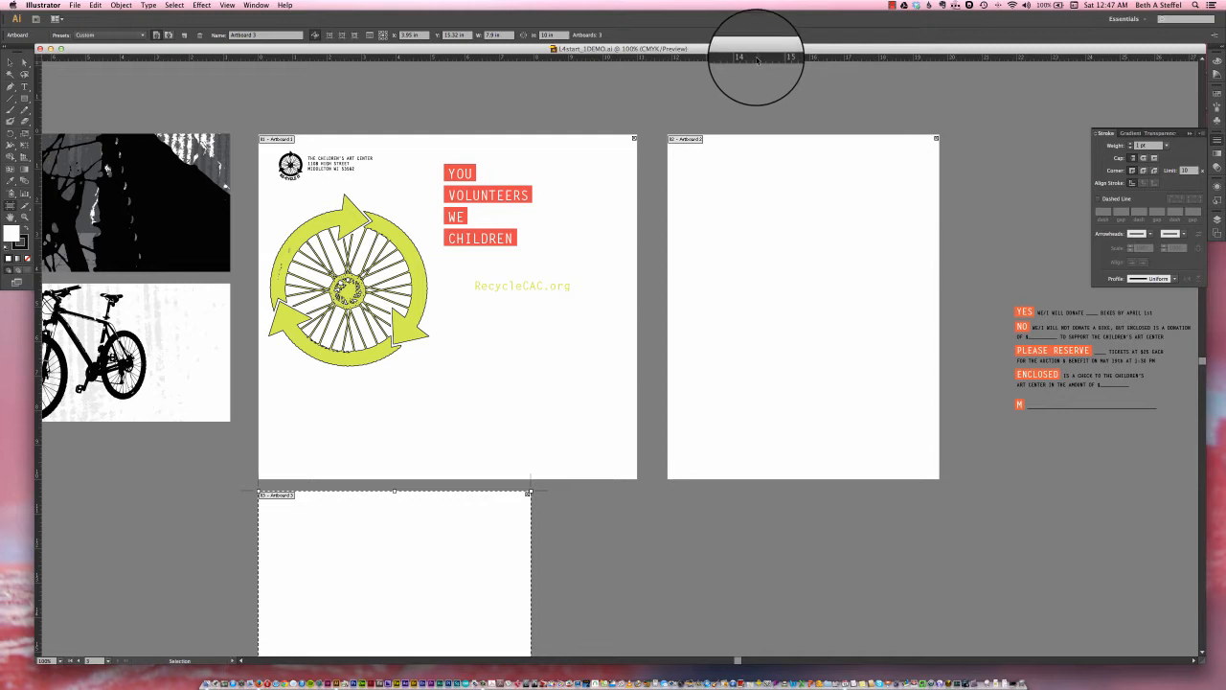
pyautogui.moveTo(753, 54); pyautogui.dragTo(760, 241)
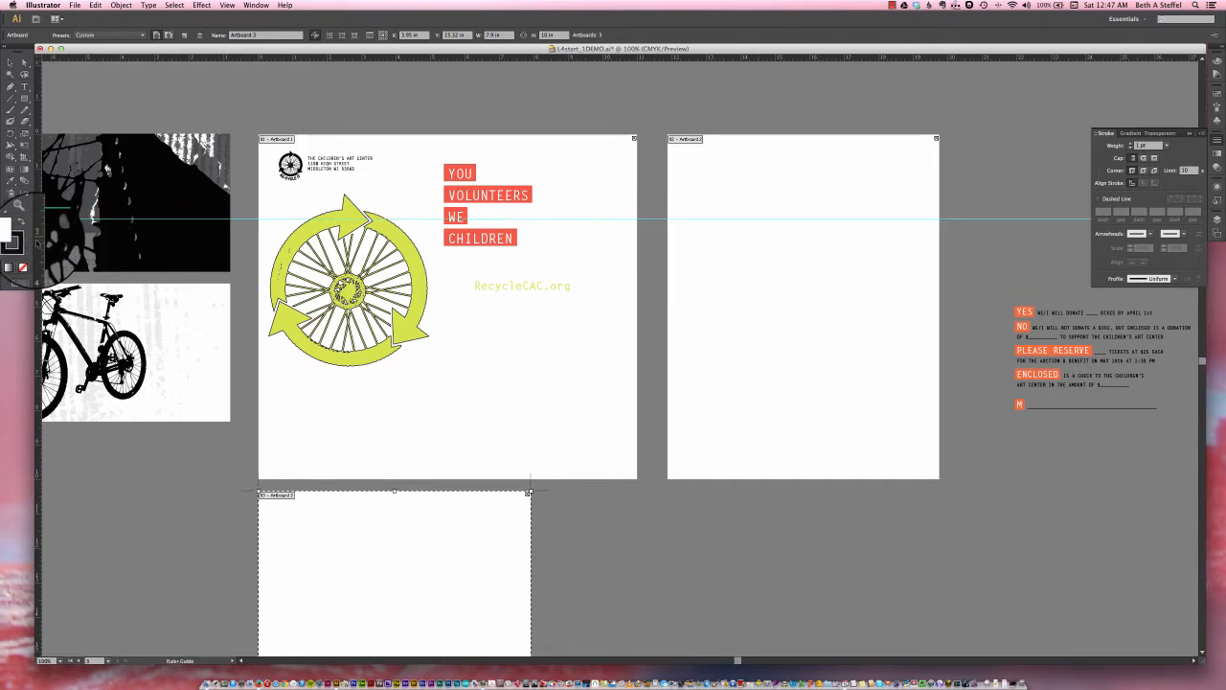
pyautogui.hscroll(-2, 125, 255)
pyautogui.moveTo(126, 255); pyautogui.dragTo(504, 330)
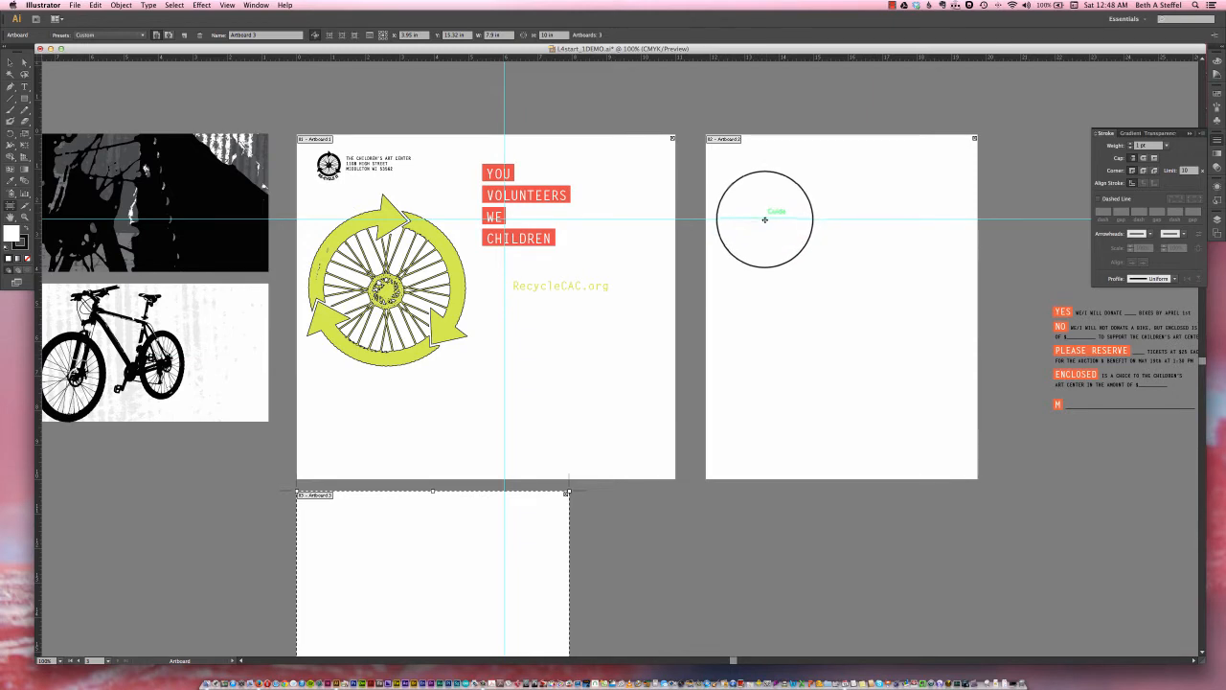
# Step: Try to move the horizontal guide slightly down, working on it around the gap between the two upper artboards
pyautogui.moveTo(764, 218); pyautogui.dragTo(765, 243)
pyautogui.press('super+z')
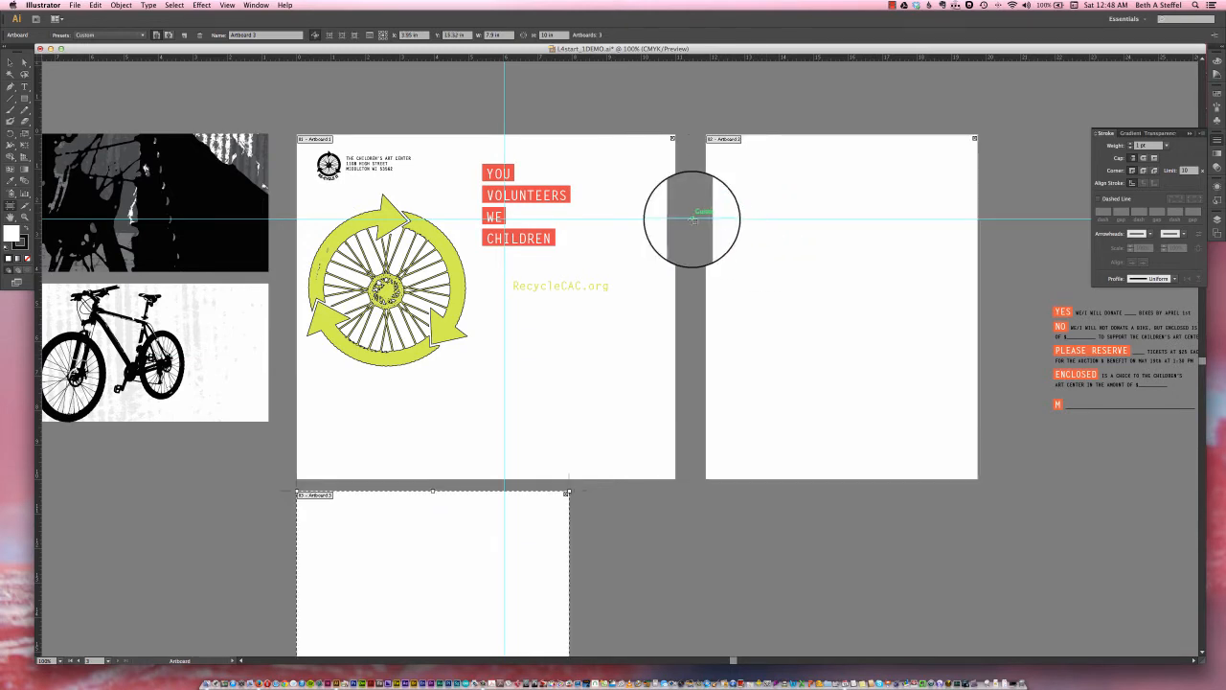
pyautogui.moveTo(692, 219); pyautogui.dragTo(698, 238)
pyautogui.press('Escape')
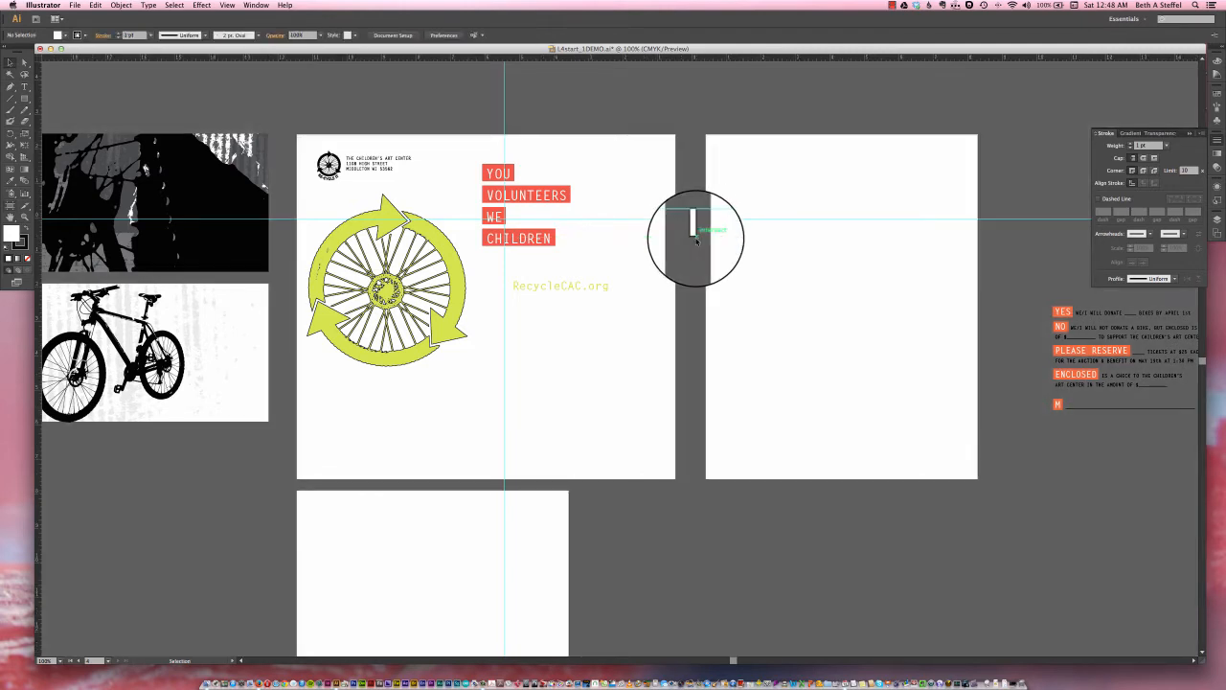
pyautogui.press('super+z')
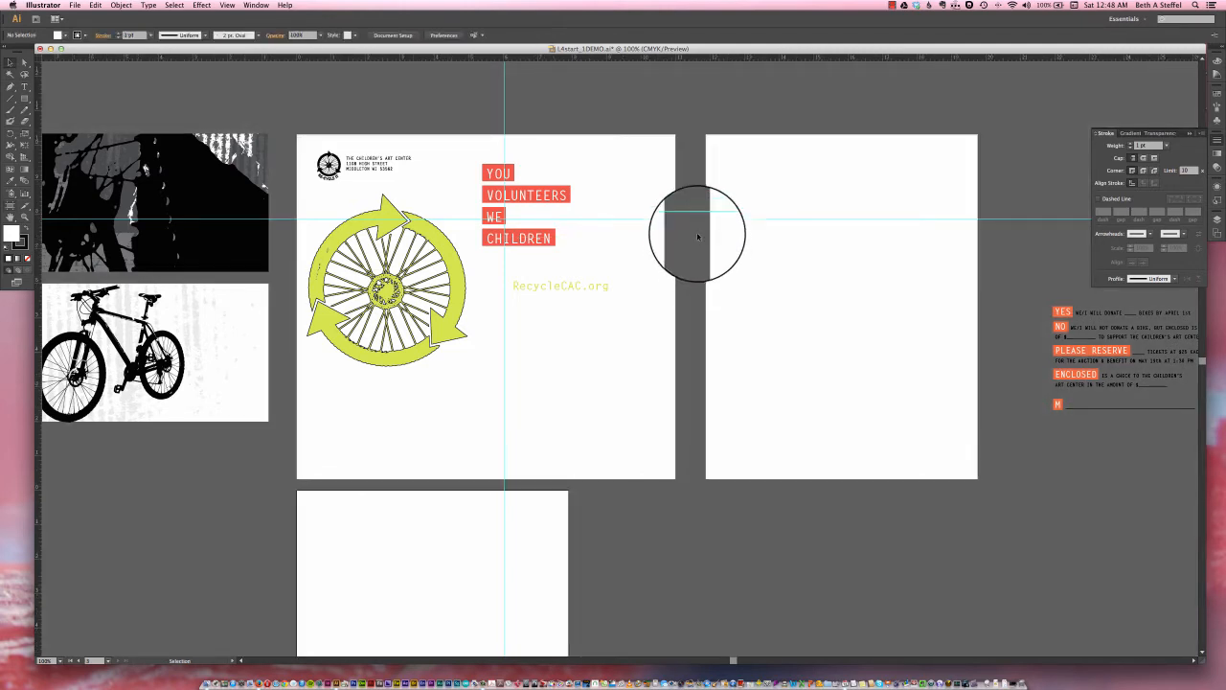
# Step: Unlock the guides, nudge the horizontal one slightly down, and move the vertical one to about X 9.6 in on the first artboard
pyautogui.click(228, 5)
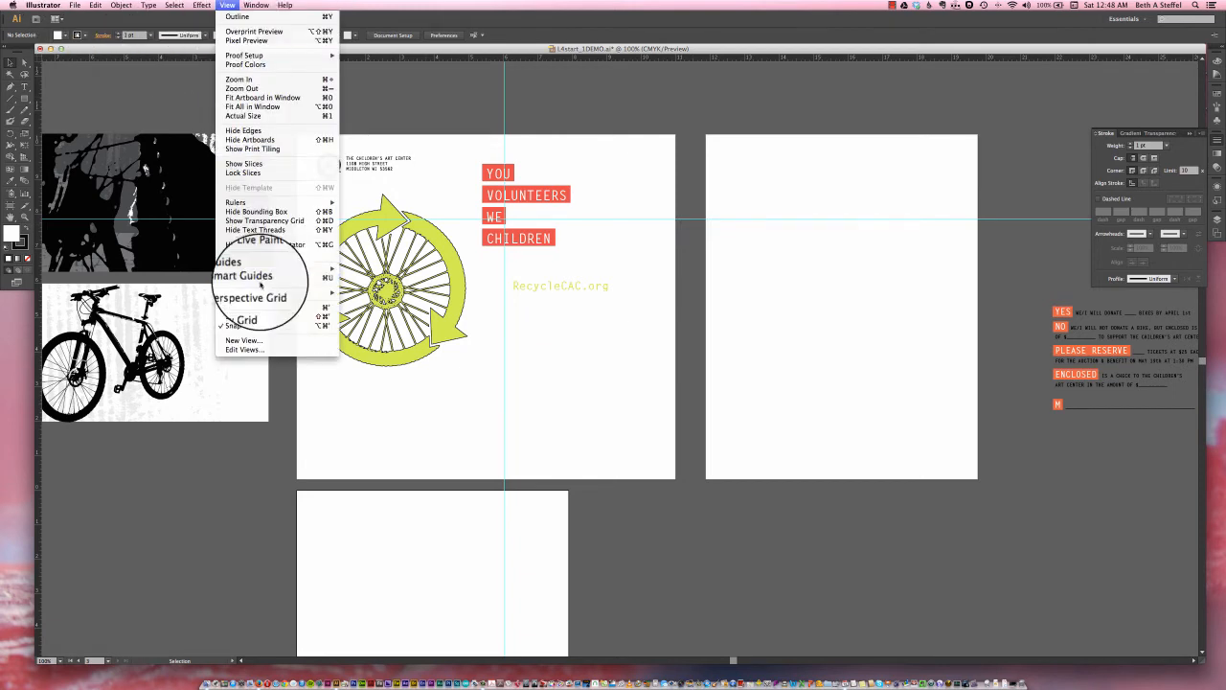
pyautogui.moveTo(256, 273)
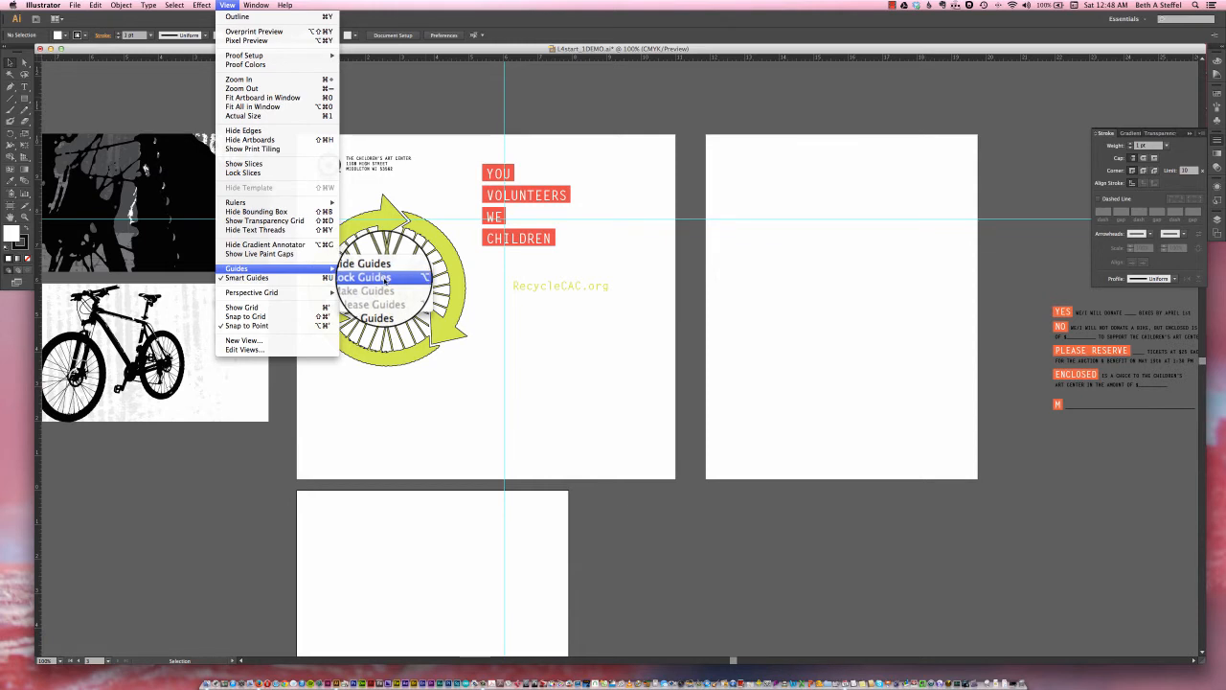
pyautogui.click(383, 278)
pyautogui.moveTo(692, 221)
pyautogui.mouseDown()
pyautogui.moveTo(690, 260)
pyautogui.moveTo(692, 199)
pyautogui.moveTo(692, 224)
pyautogui.mouseUp()
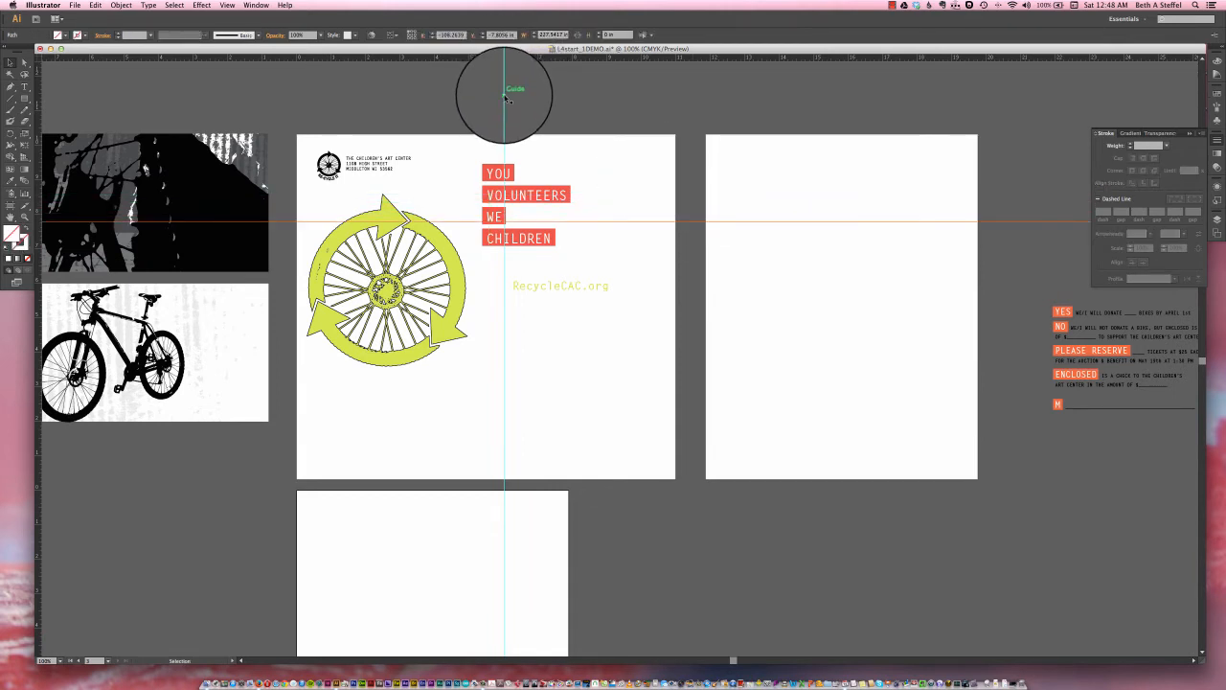
pyautogui.moveTo(505, 93); pyautogui.dragTo(629, 111)
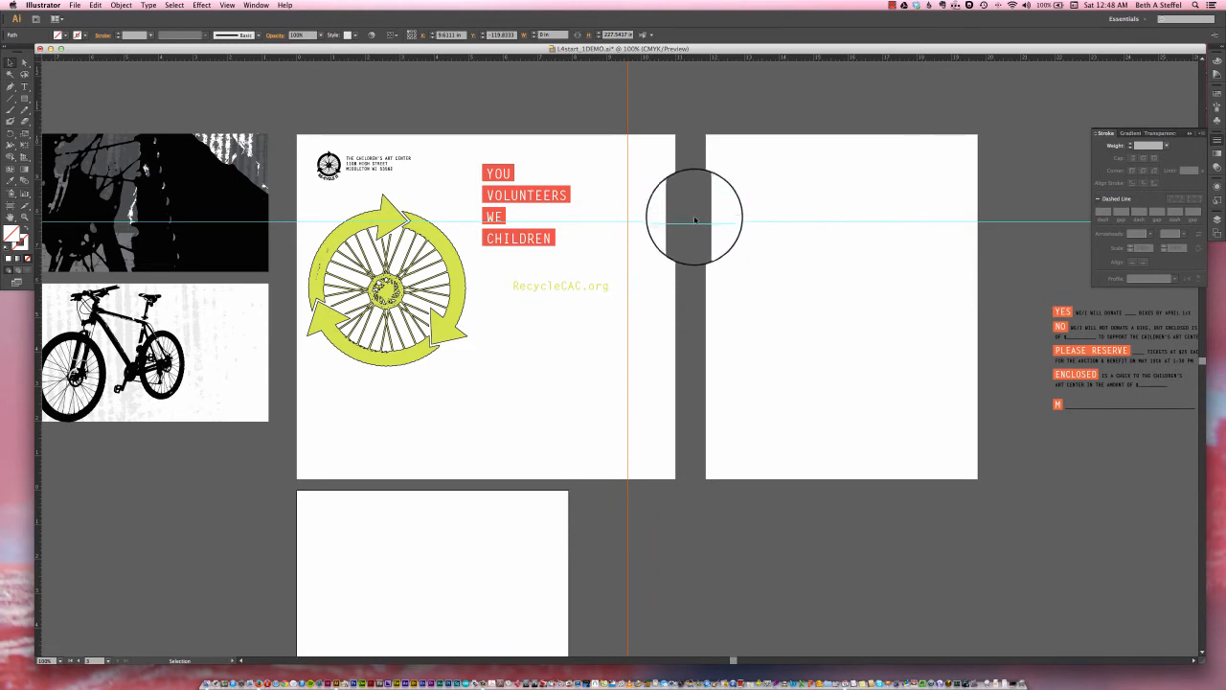
pyautogui.moveTo(695, 222); pyautogui.dragTo(680, 221)
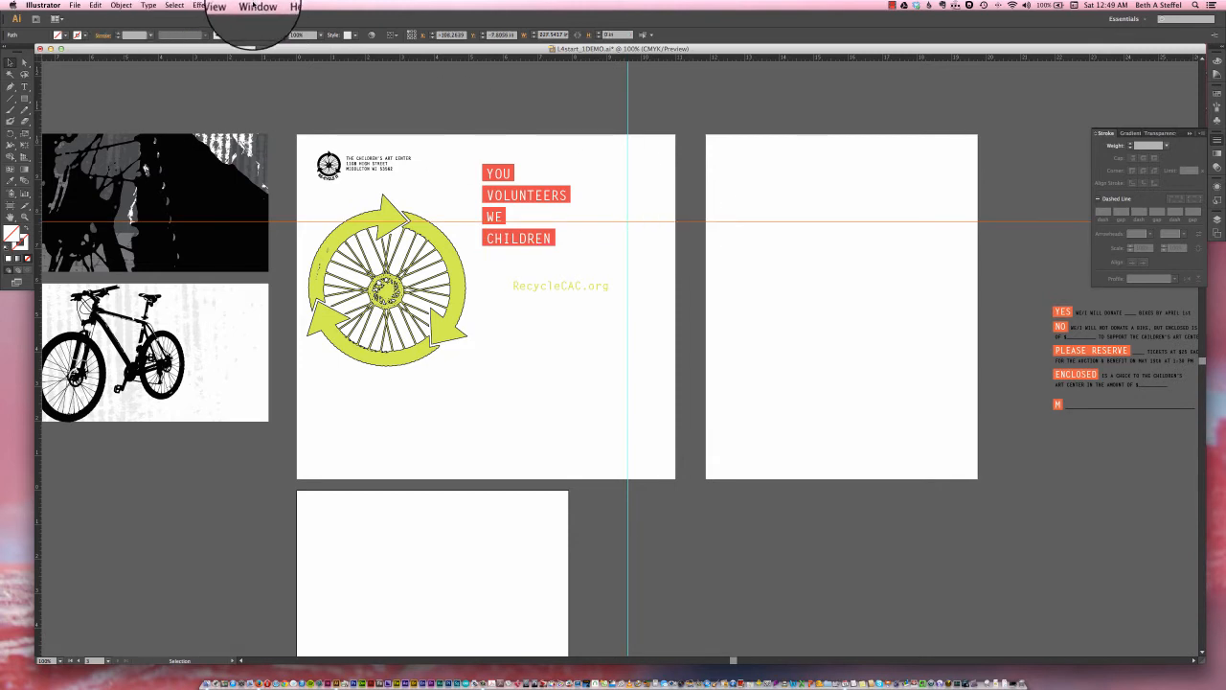
# Step: Lock the ruler guides in place
pyautogui.click(227, 5)
pyautogui.moveTo(254, 271)
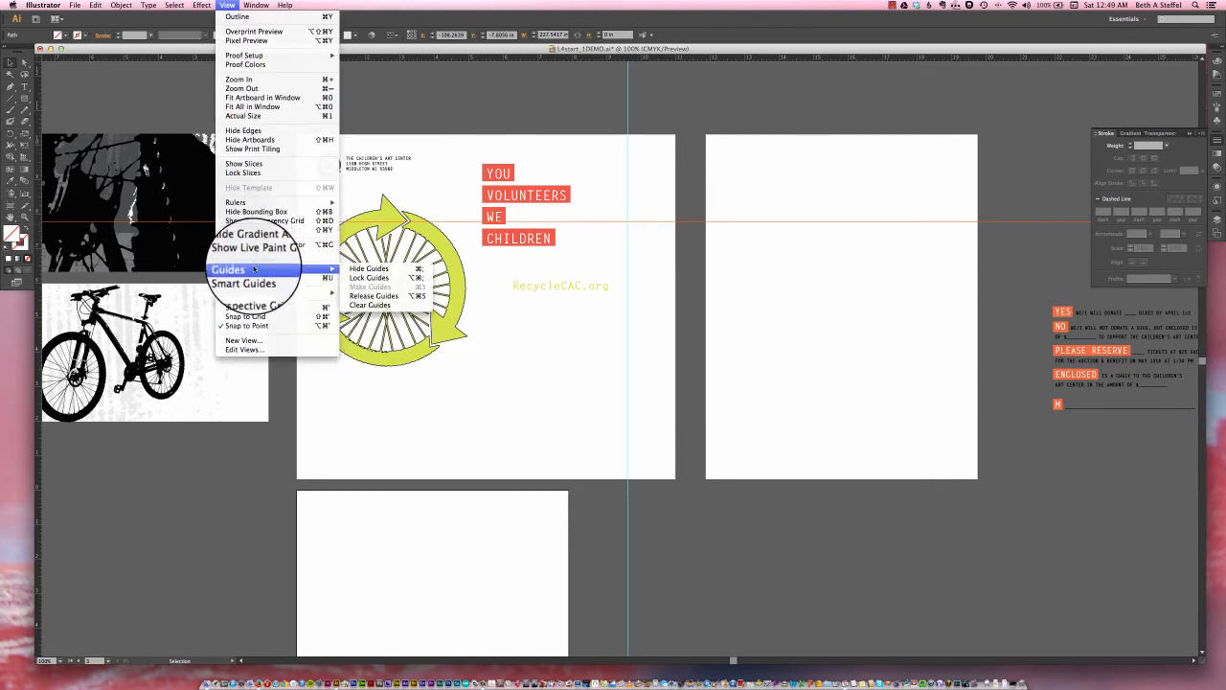
pyautogui.click(369, 278)
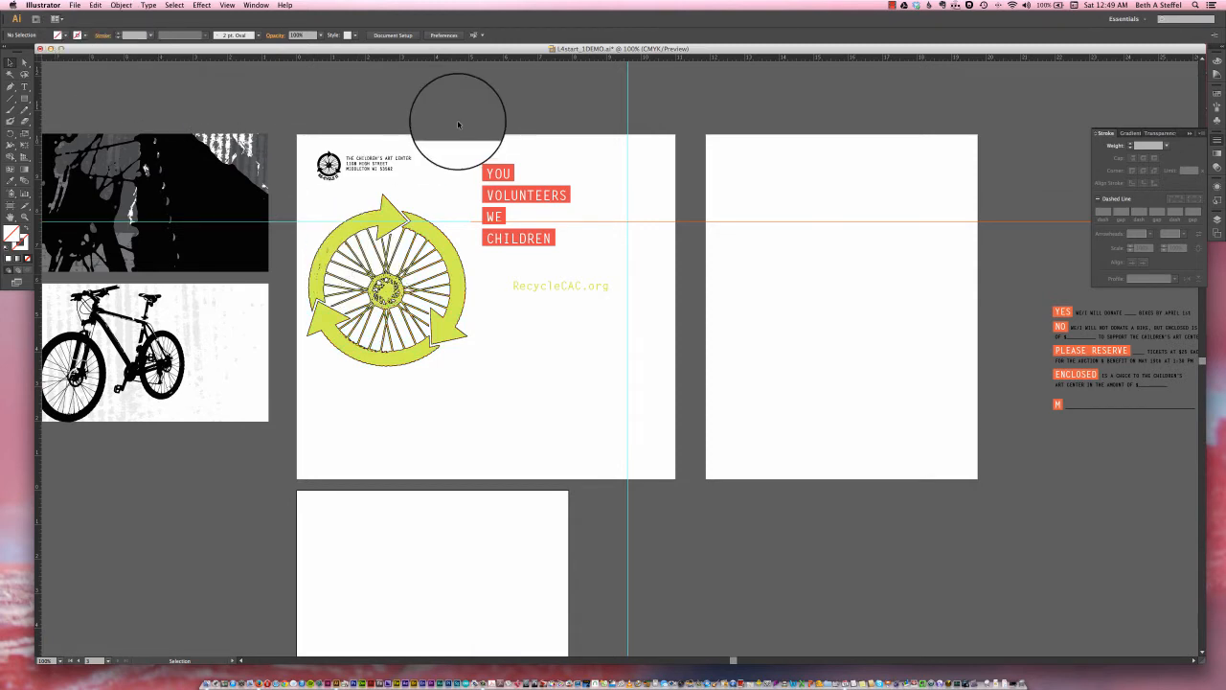
pyautogui.press('a')
pyautogui.press('v')
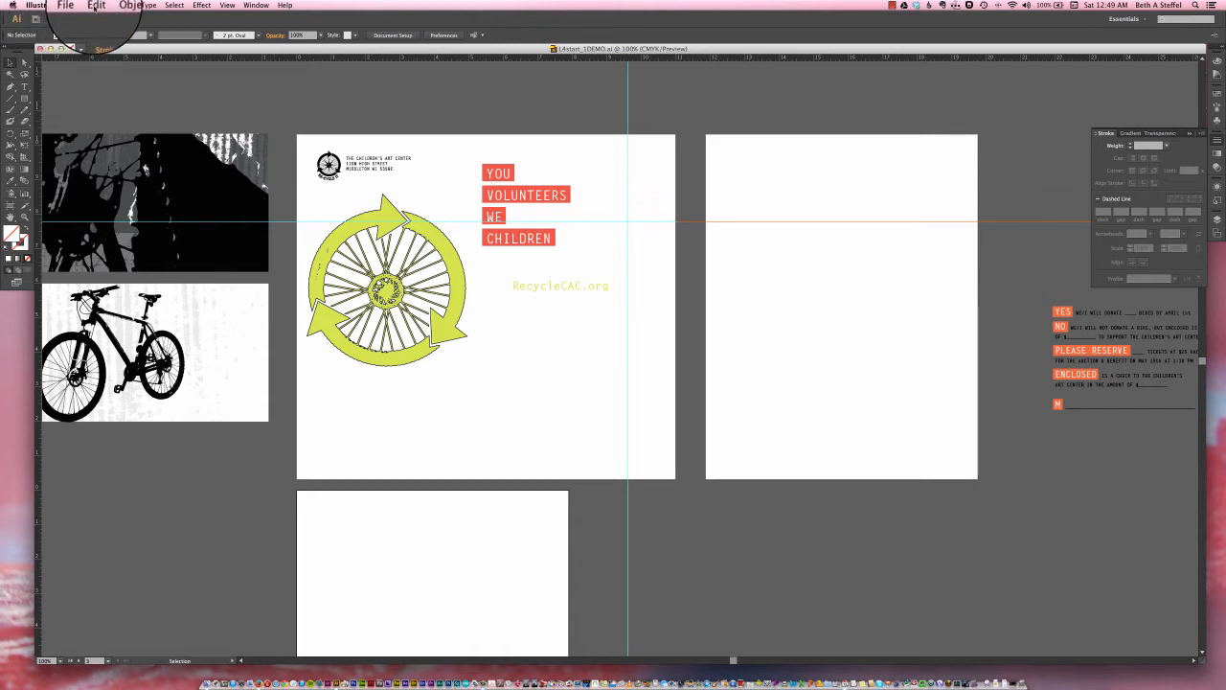
# Step: Make sure Scale Strokes & Effects is enabled in the General preferences and accept the settings
pyautogui.click(95, 5)
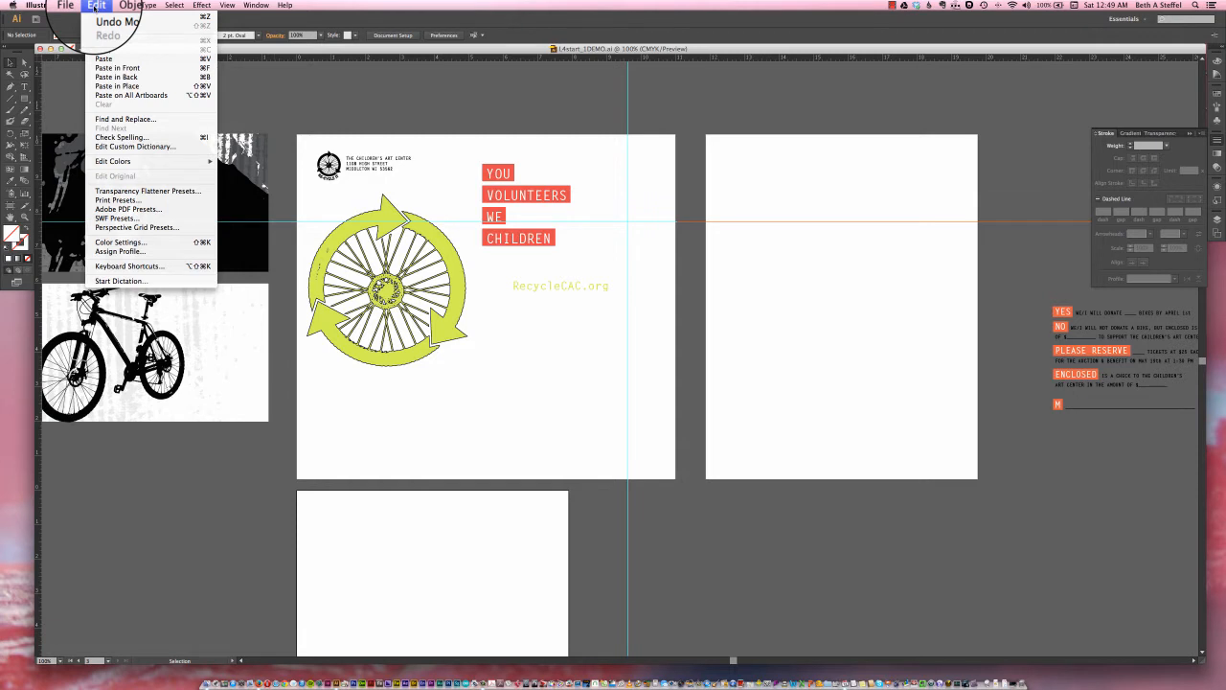
pyautogui.moveTo(48, 6)
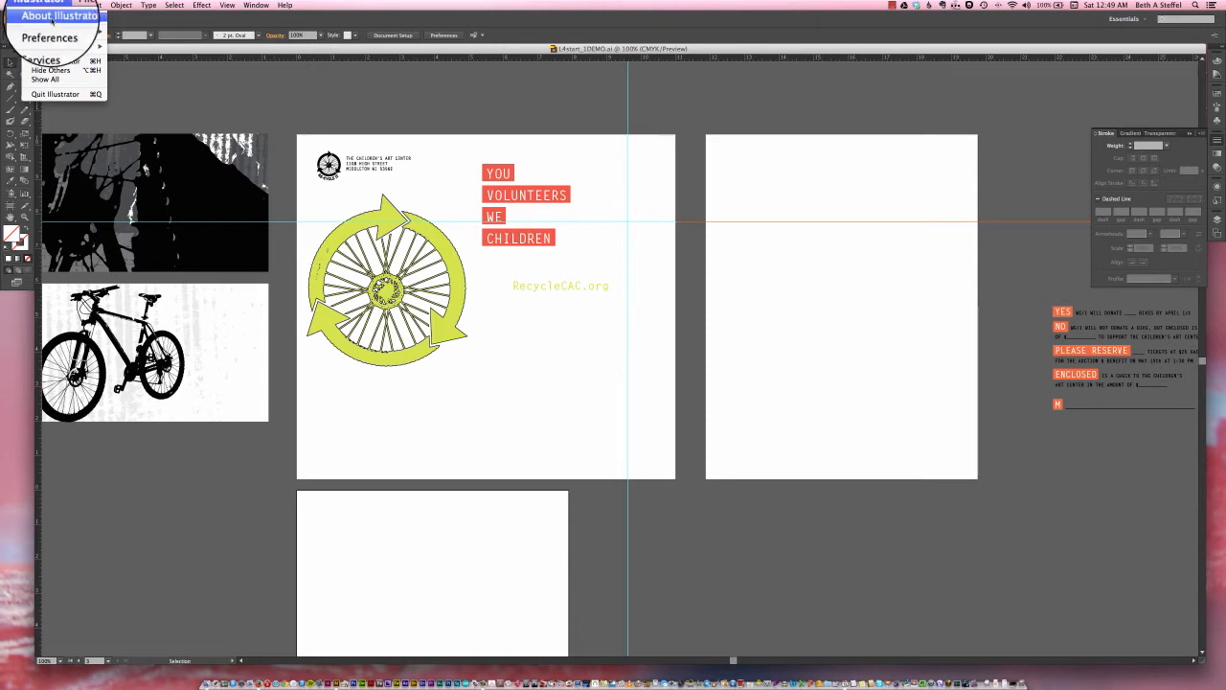
pyautogui.moveTo(55, 33)
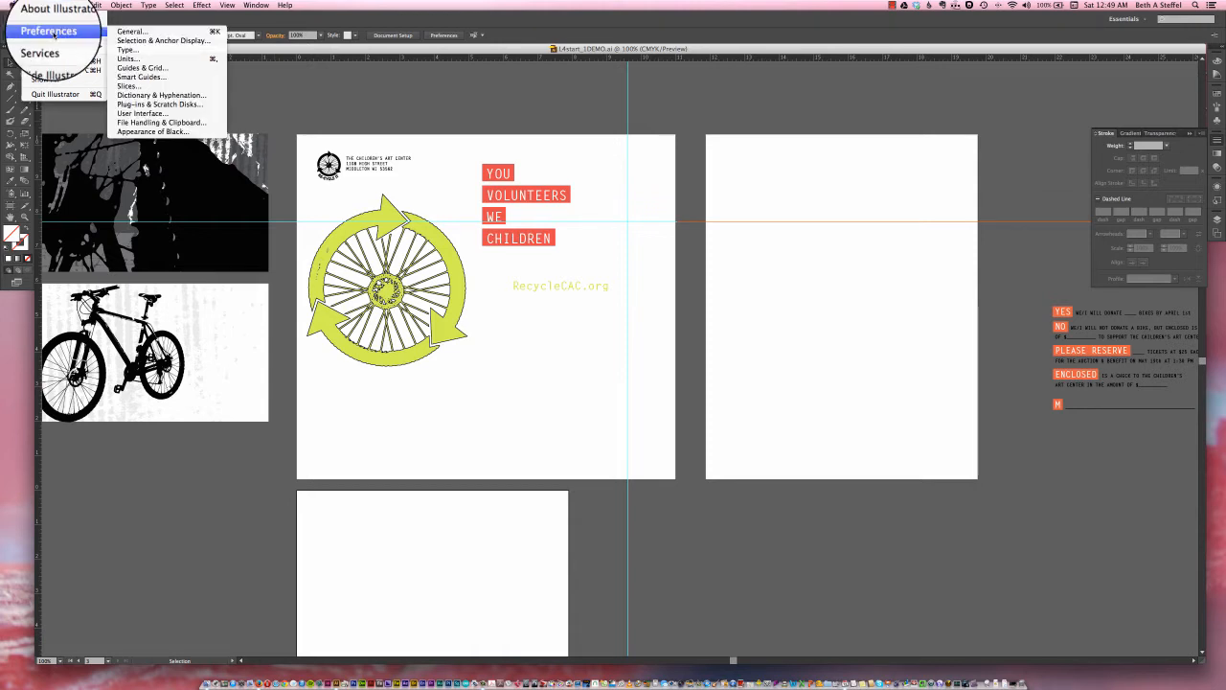
pyautogui.click(157, 32)
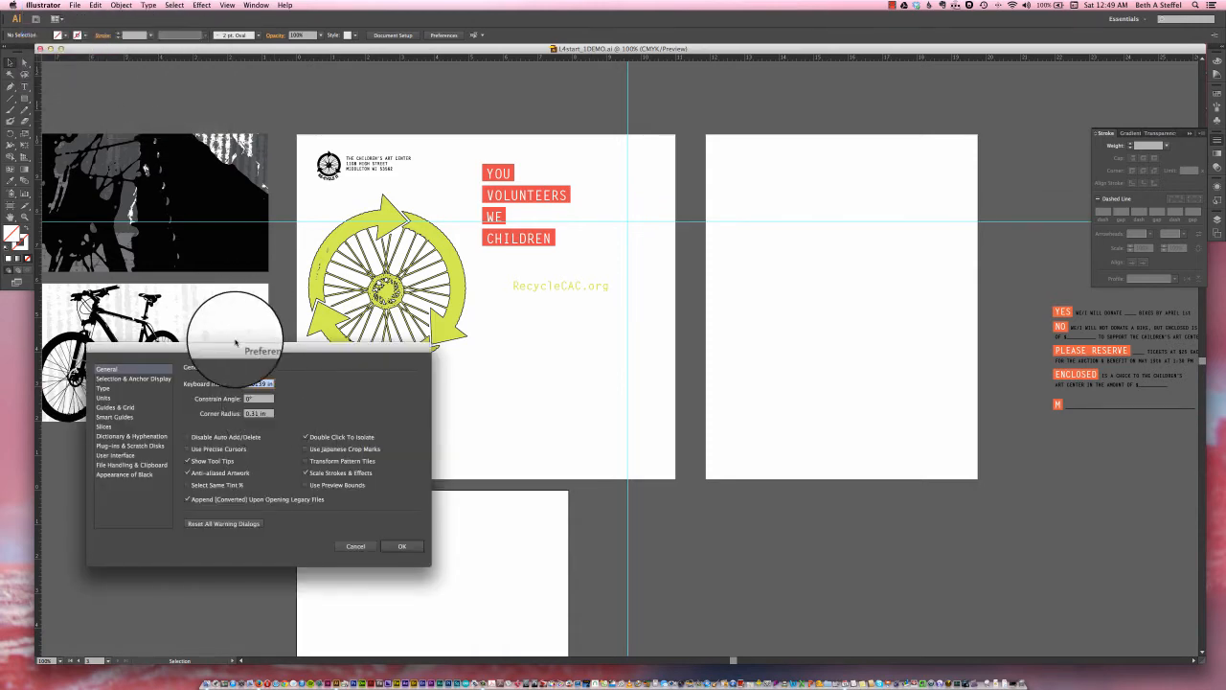
pyautogui.moveTo(238, 349); pyautogui.dragTo(579, 200)
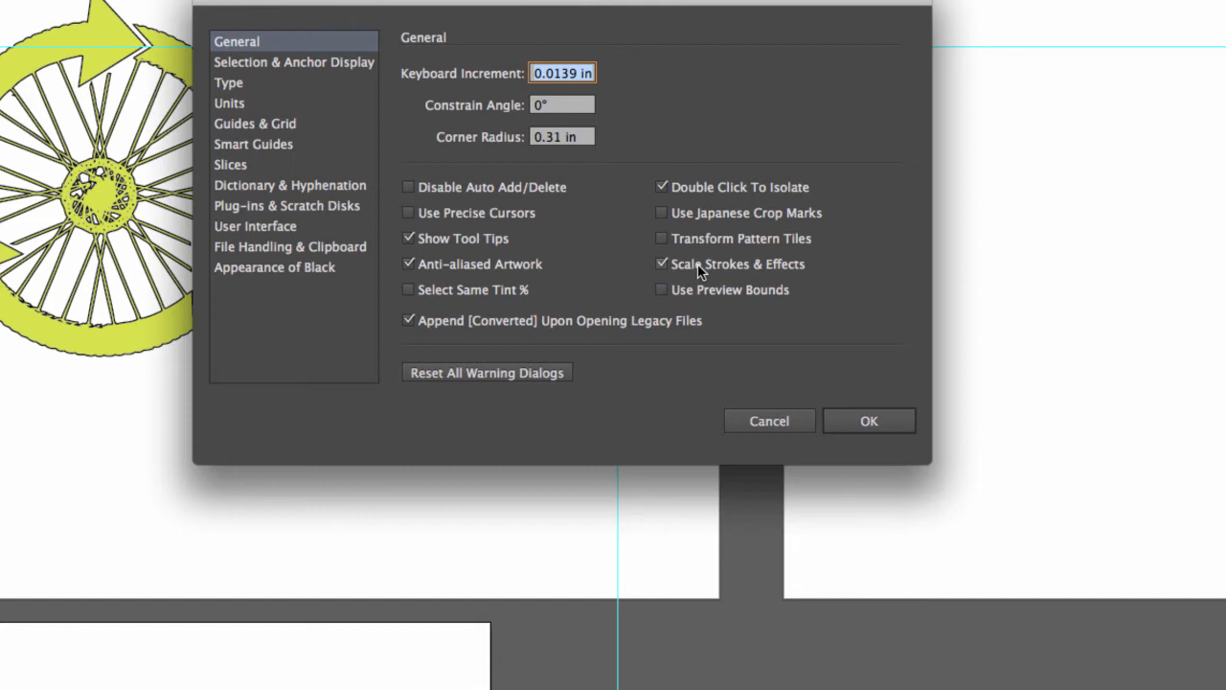
pyautogui.click(662, 265)
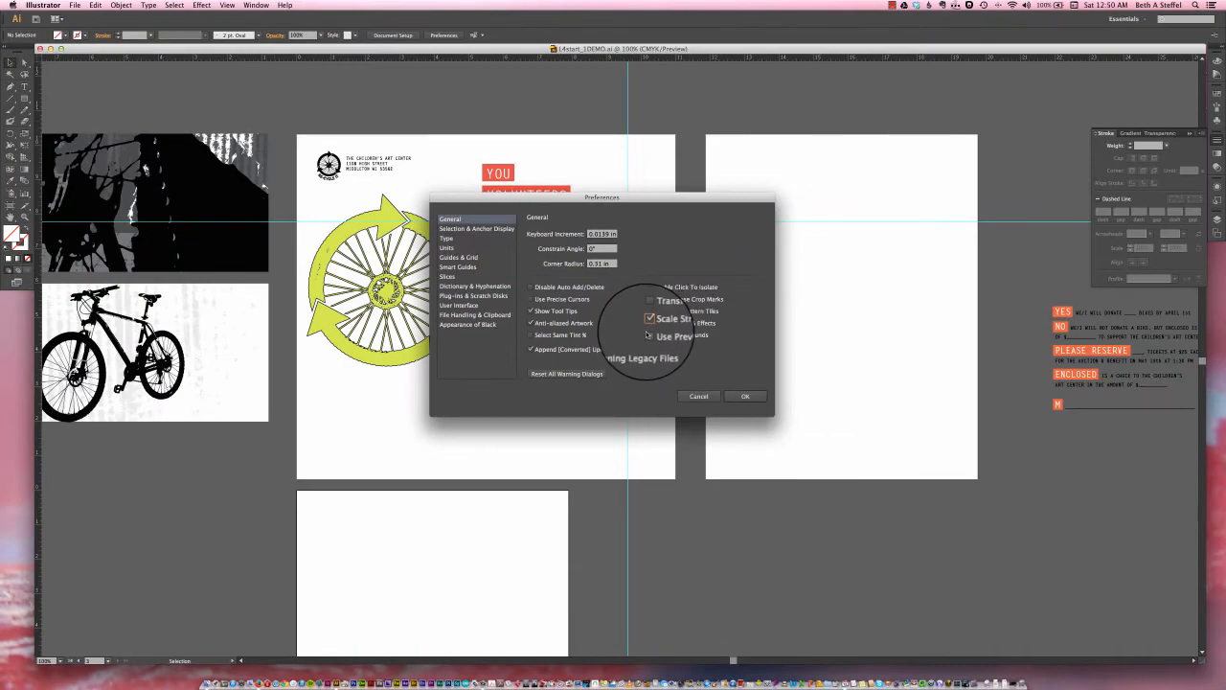
pyautogui.click(743, 397)
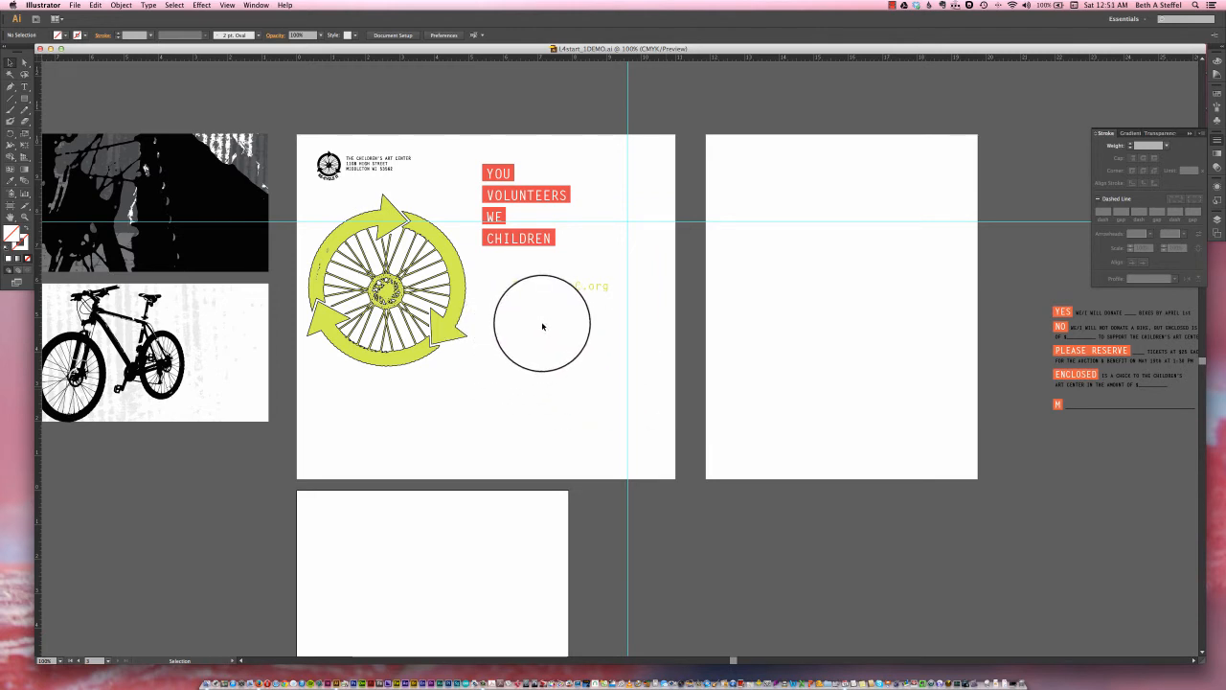
# Step: Place a duplicate of the green wheel logo in the upper part of the second artboard
pyautogui.click(366, 222)
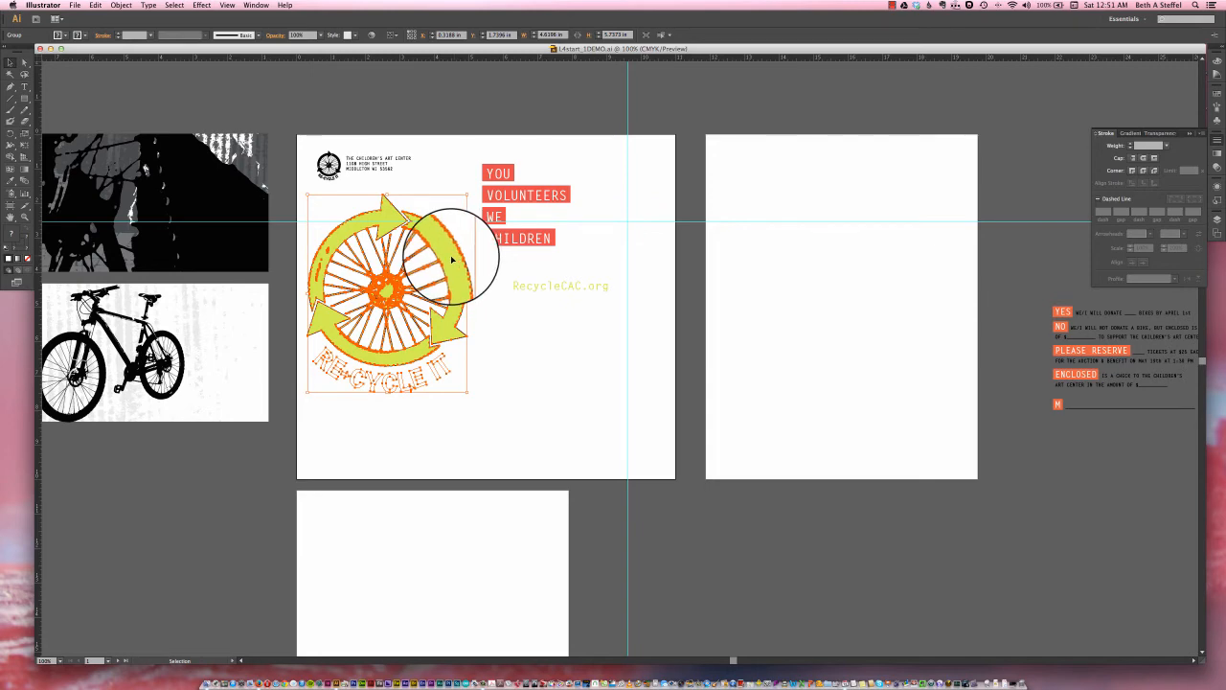
pyautogui.moveTo(453, 258); pyautogui.dragTo(879, 207)
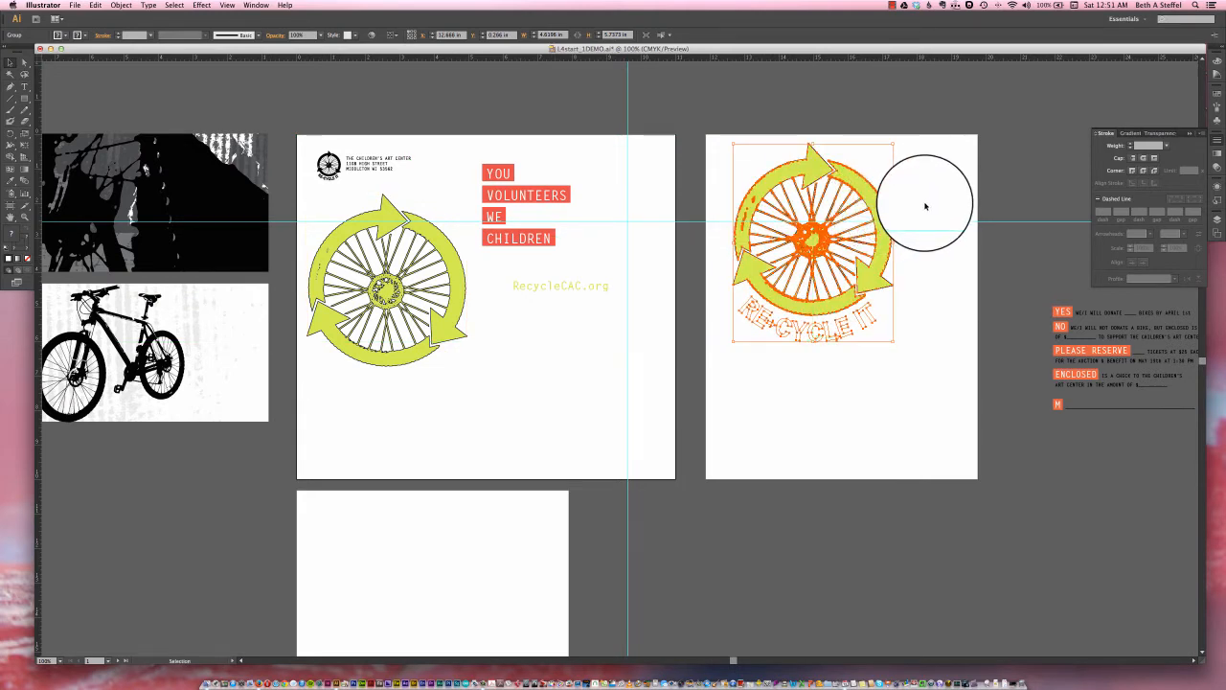
pyautogui.click(924, 207)
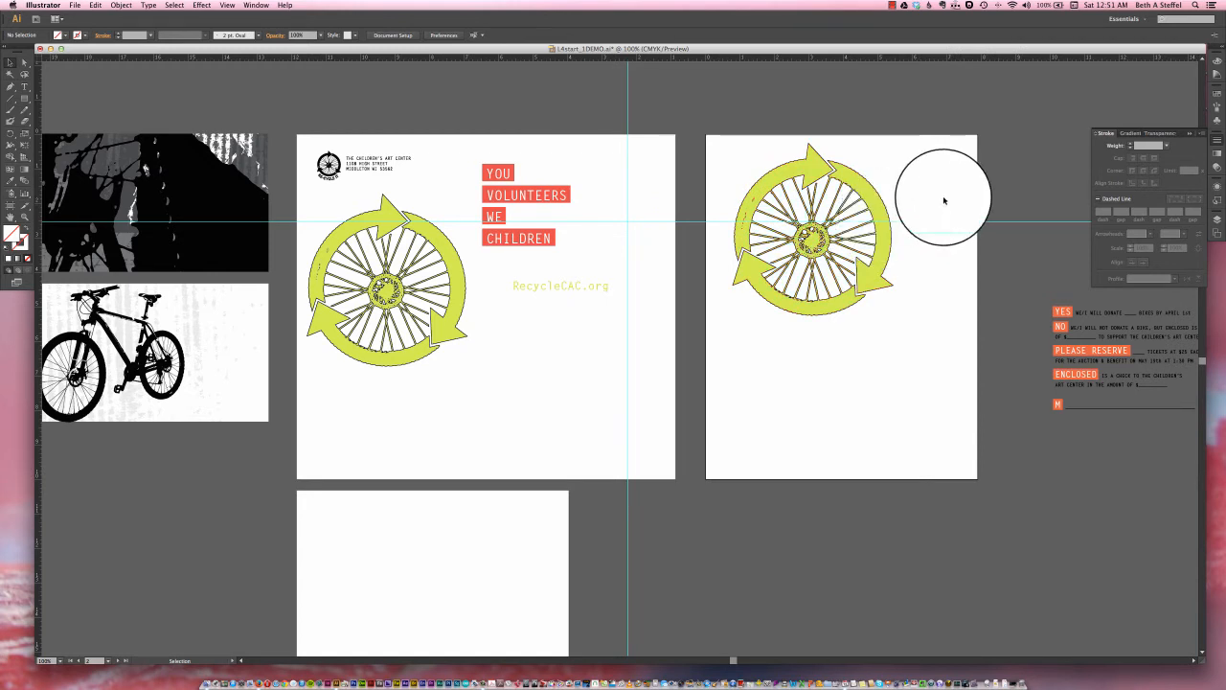
# Step: Open the Scale options for the duplicated wheel logo and turn on the preview
pyautogui.click(890, 208)
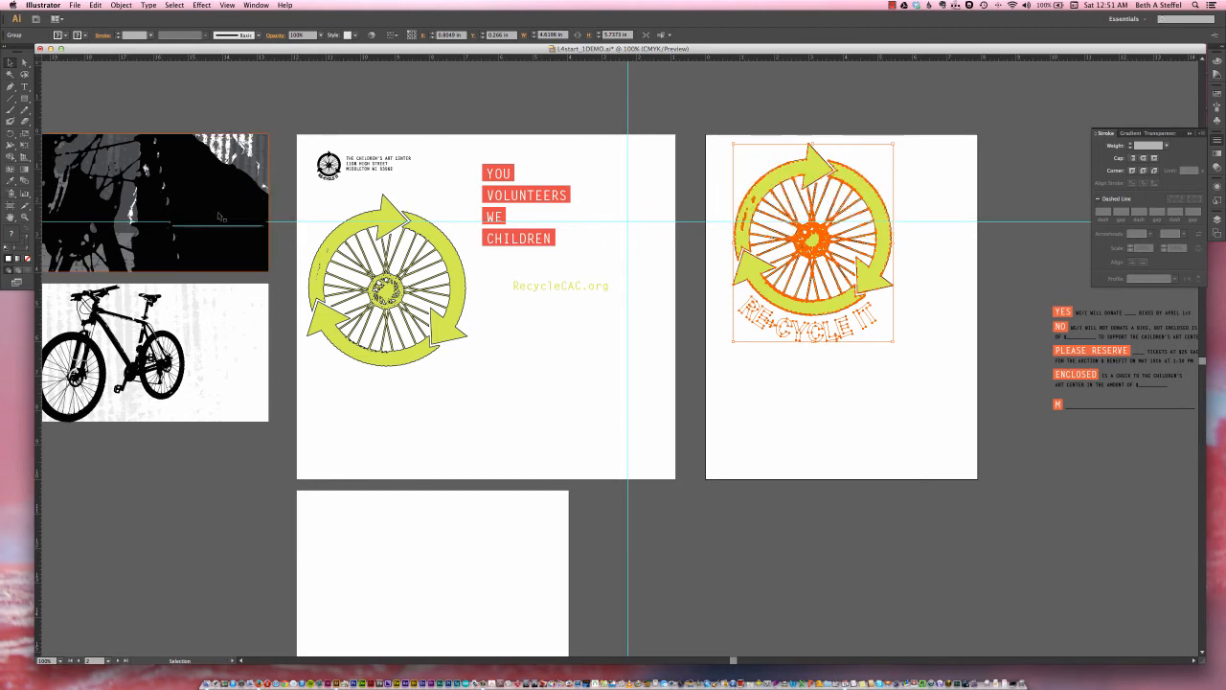
pyautogui.doubleClick(26, 134)
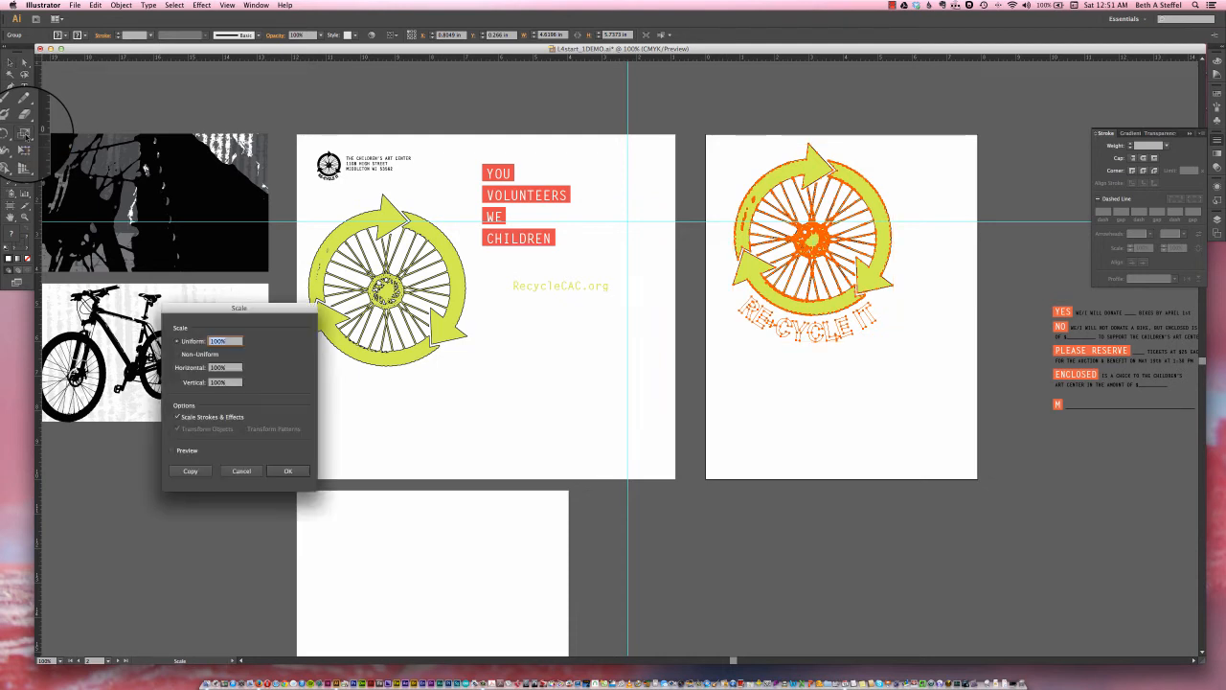
pyautogui.moveTo(219, 309); pyautogui.dragTo(563, 123)
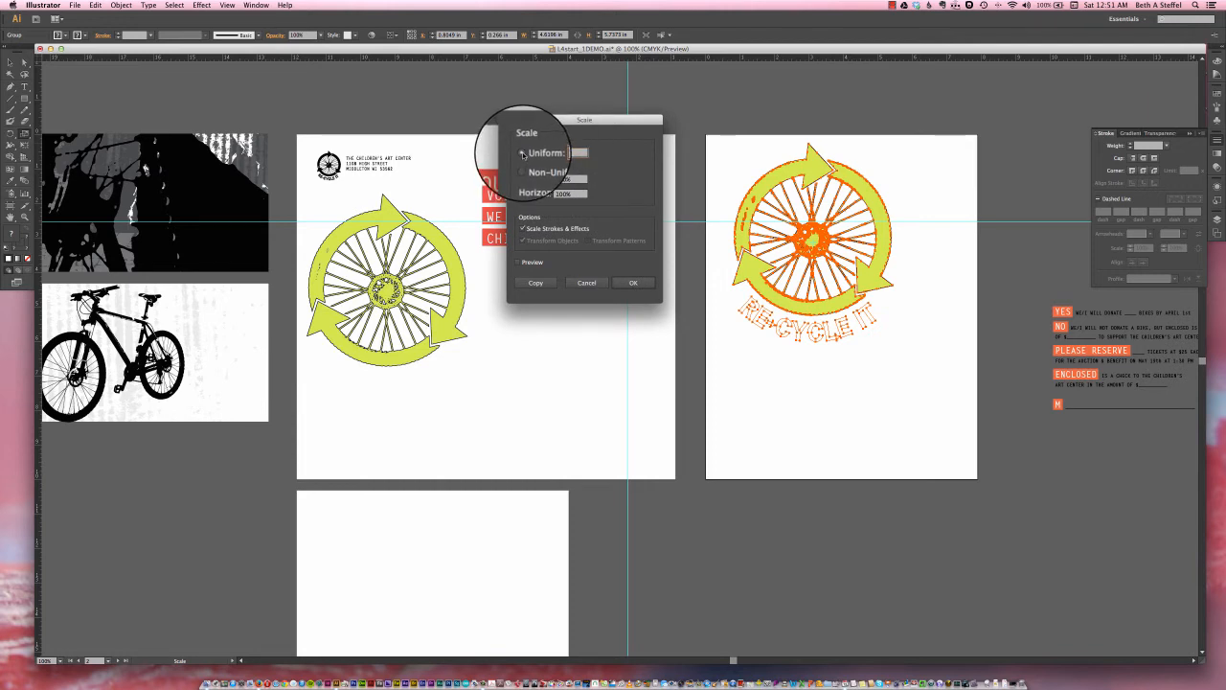
pyautogui.moveTo(552, 124); pyautogui.dragTo(564, 167)
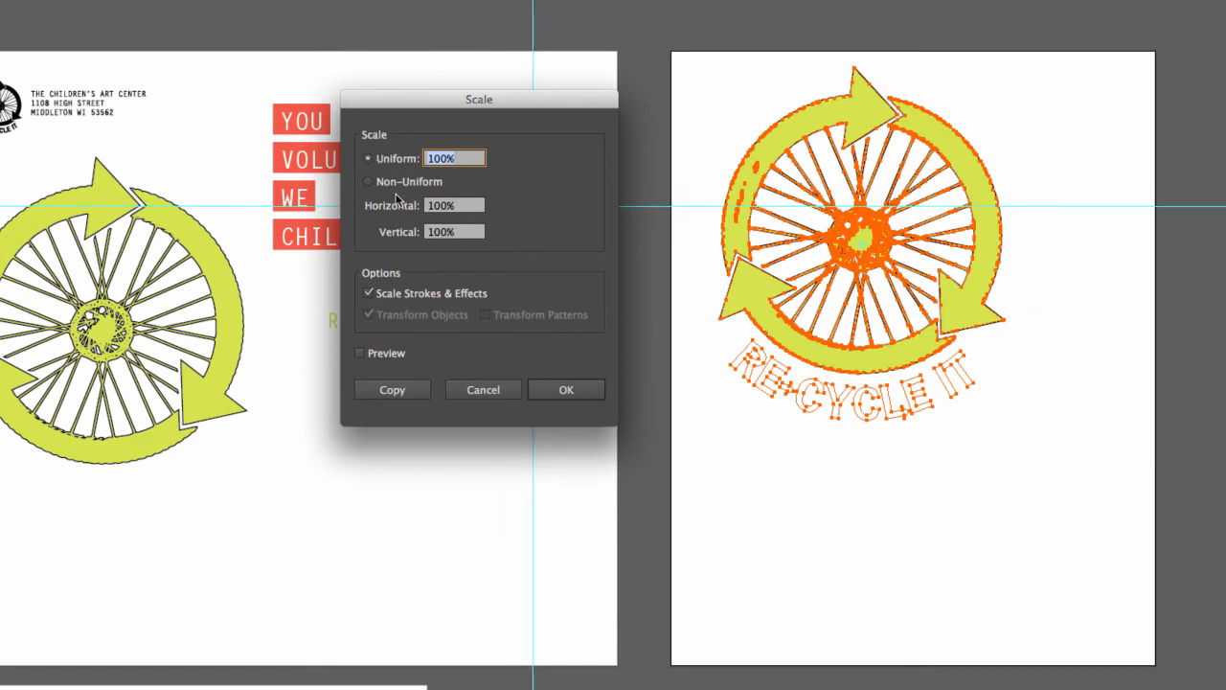
pyautogui.click(361, 354)
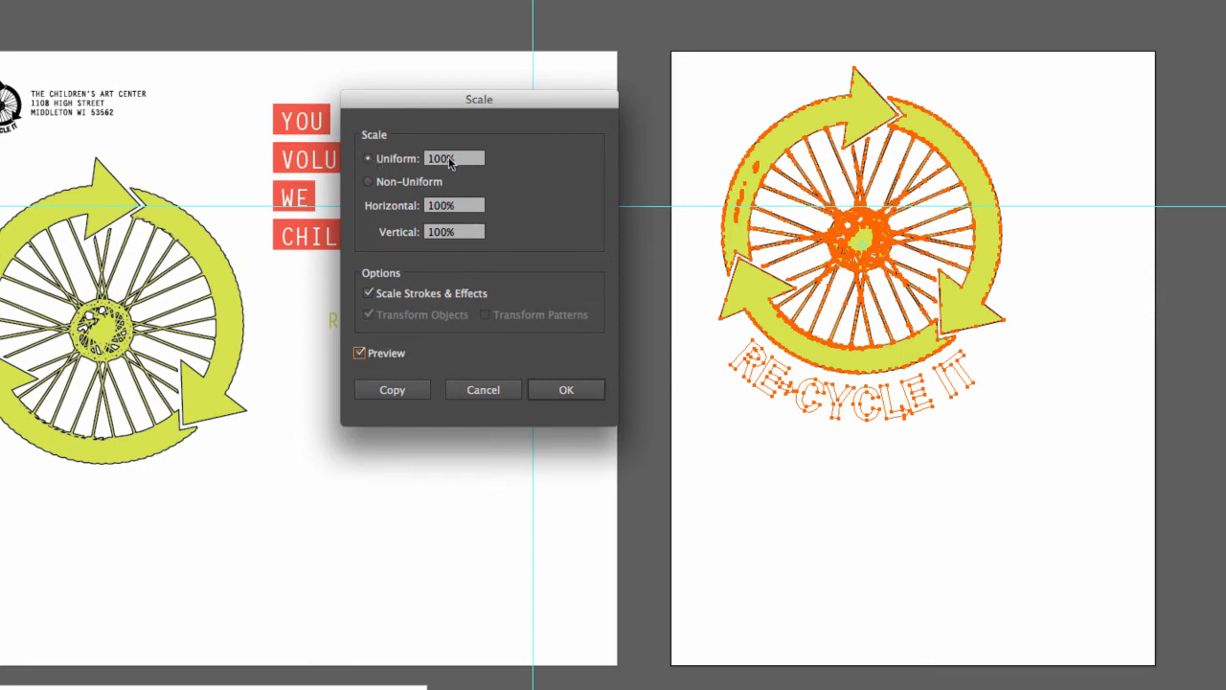
# Step: Scale the duplicated wheel logo to 50% horizontally and vertically, then deselect it
pyautogui.press('Tab')
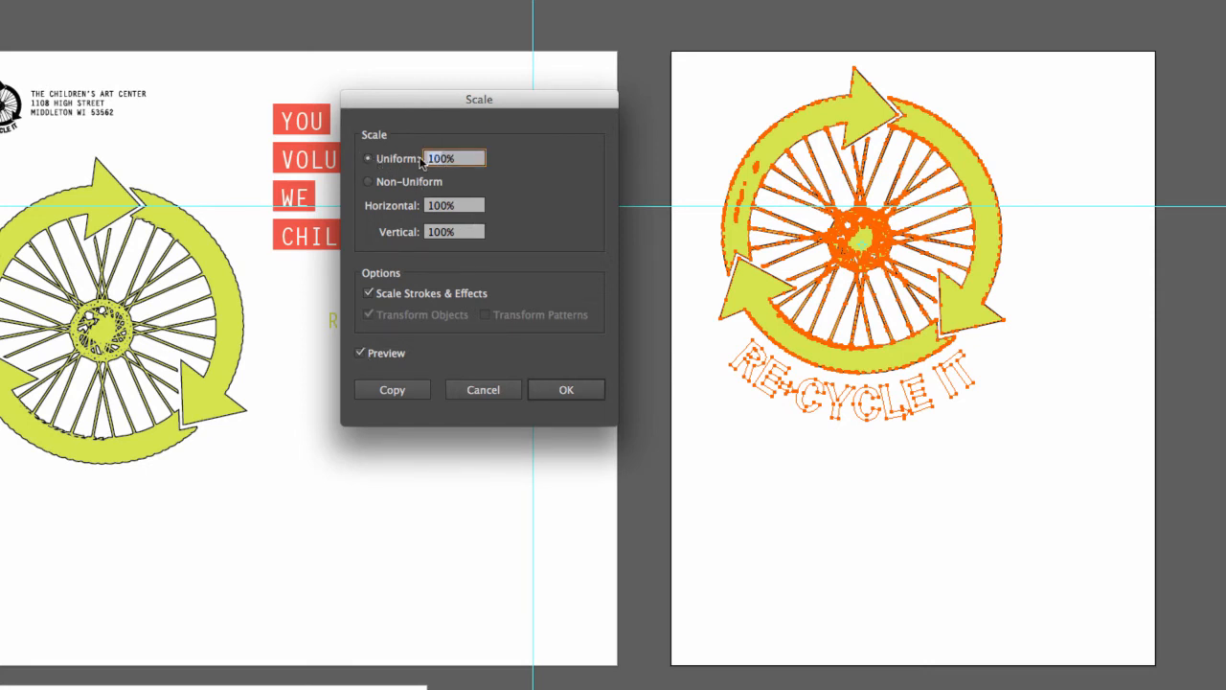
pyautogui.write('50')
pyautogui.click(436, 182)
pyautogui.click(448, 205)
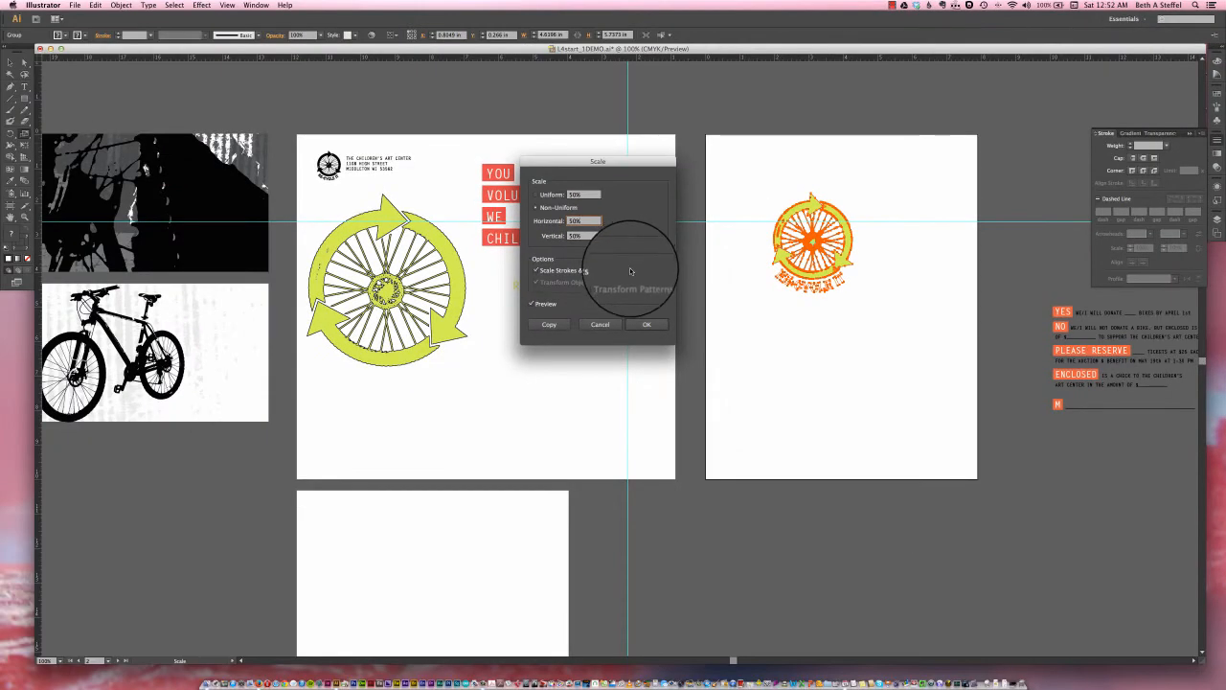
pyautogui.click(646, 324)
pyautogui.press('a')
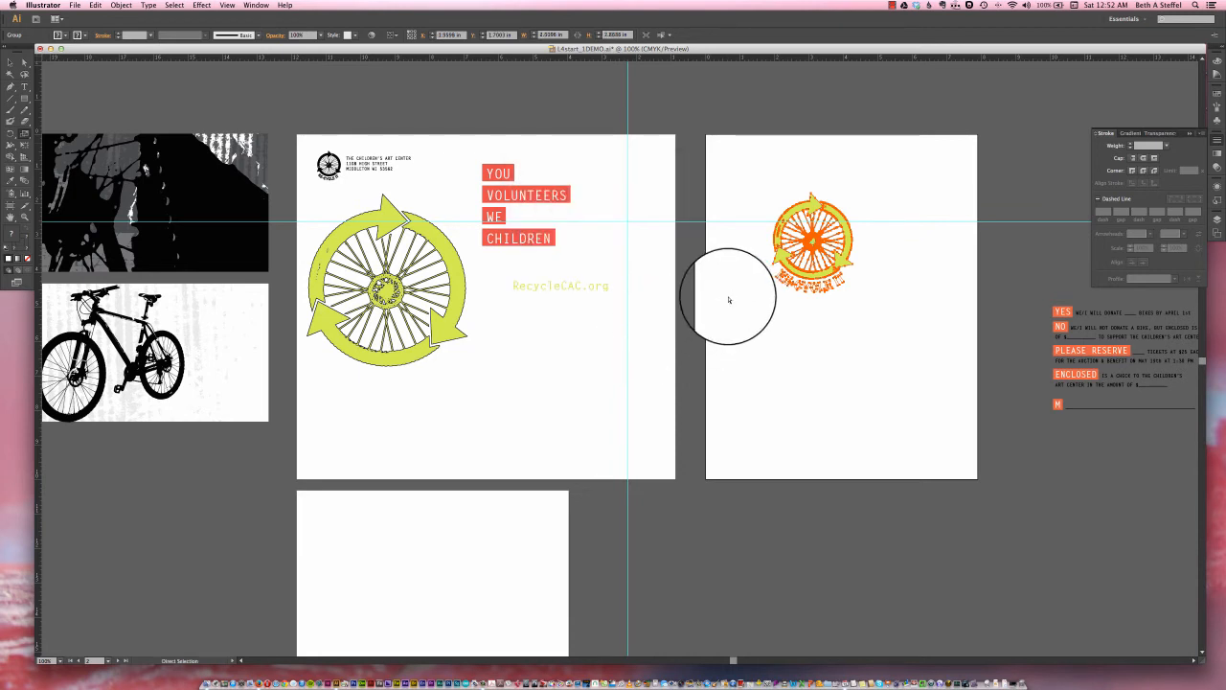
pyautogui.click(757, 304)
pyautogui.press('v')
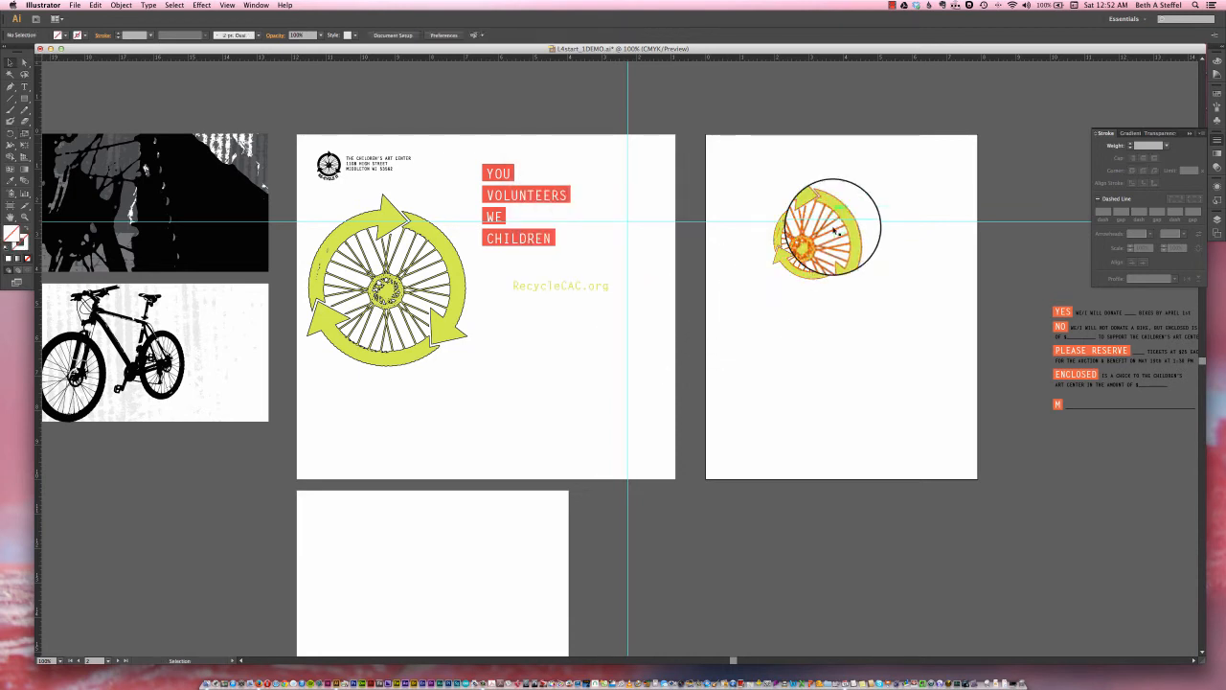
pyautogui.click(810, 215)
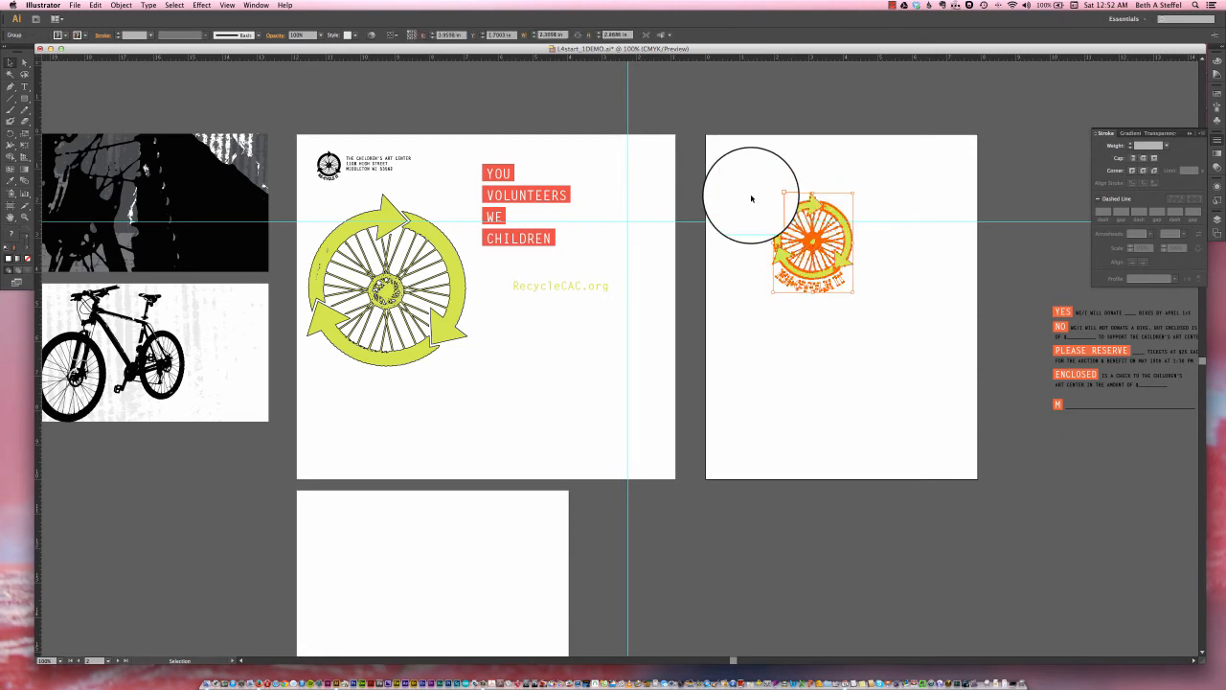
pyautogui.click(752, 199)
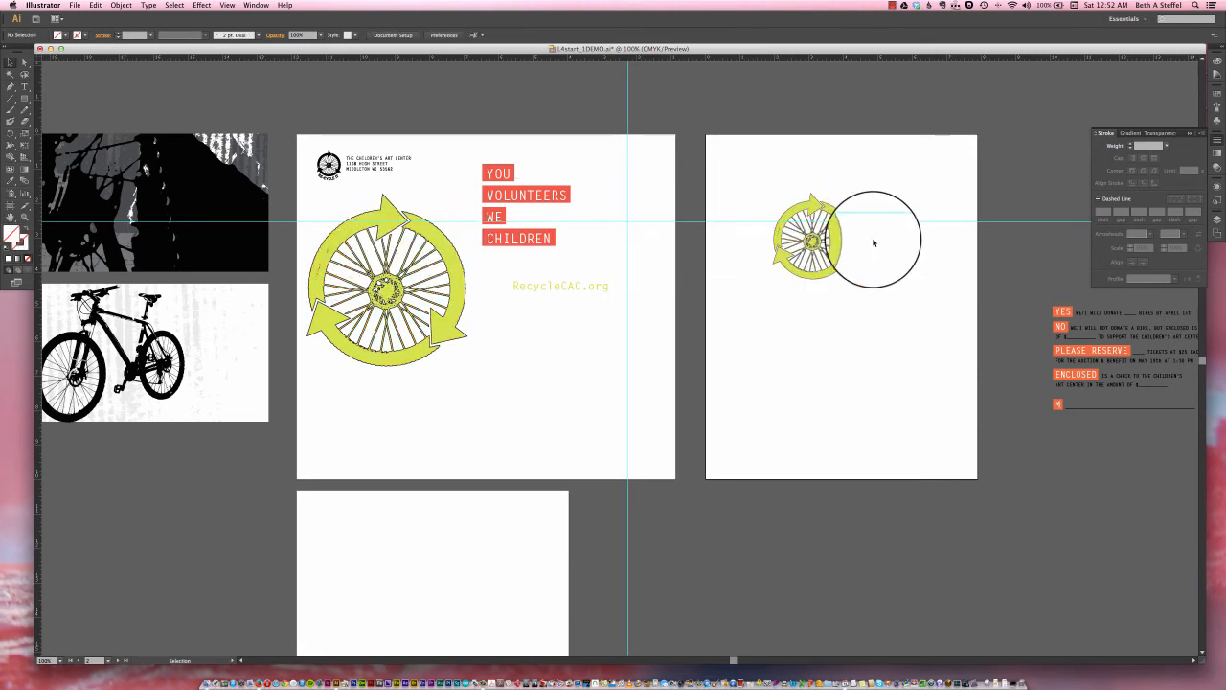
# Step: Unlock the guides and delete both the horizontal and the vertical guide
pyautogui.moveTo(855, 240); pyautogui.dragTo(326, 426)
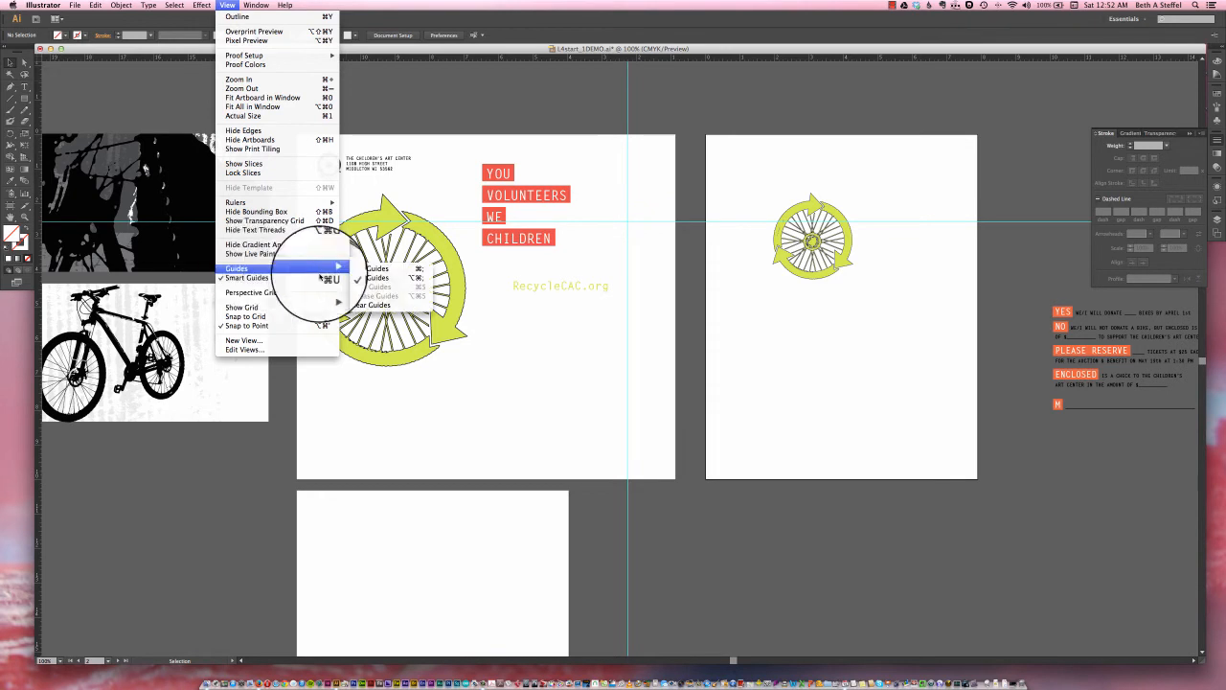
pyautogui.moveTo(331, 268)
pyautogui.click(364, 277)
pyautogui.click(698, 221)
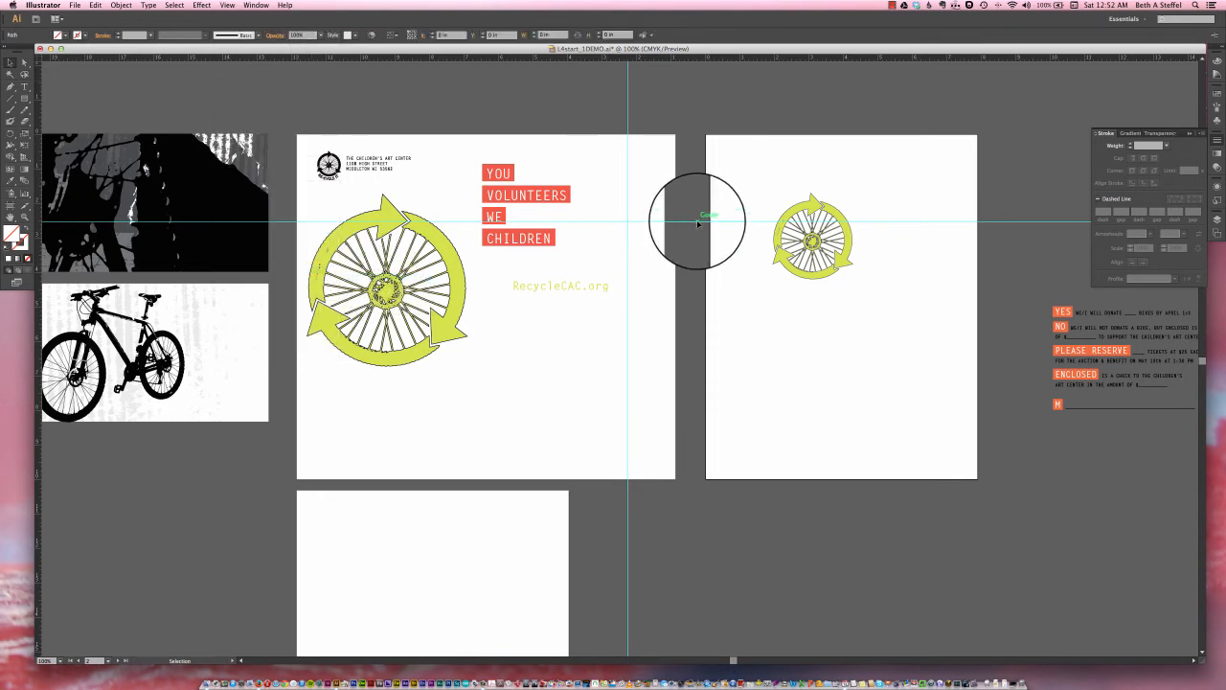
pyautogui.press('Delete')
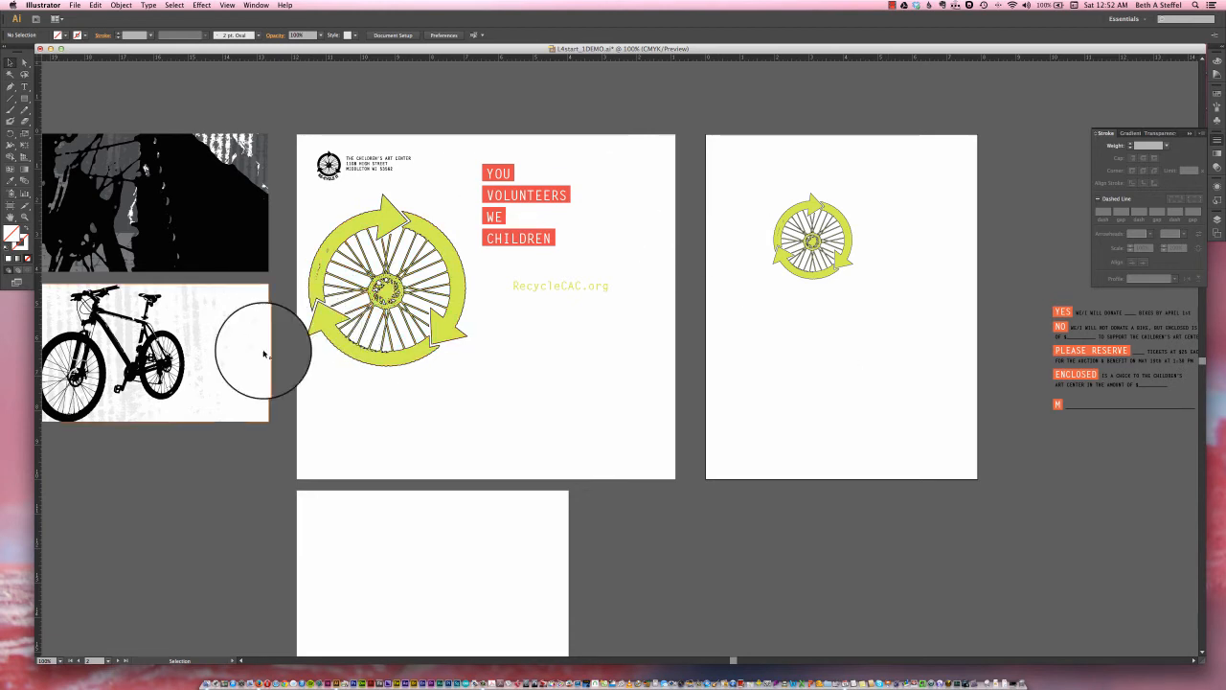
# Step: Cut the bicycle group from the grey textured image beside the first artboard
pyautogui.moveTo(147, 345)
pyautogui.mouseDown()
pyautogui.moveTo(131, 350)
pyautogui.moveTo(147, 345)
pyautogui.mouseUp()
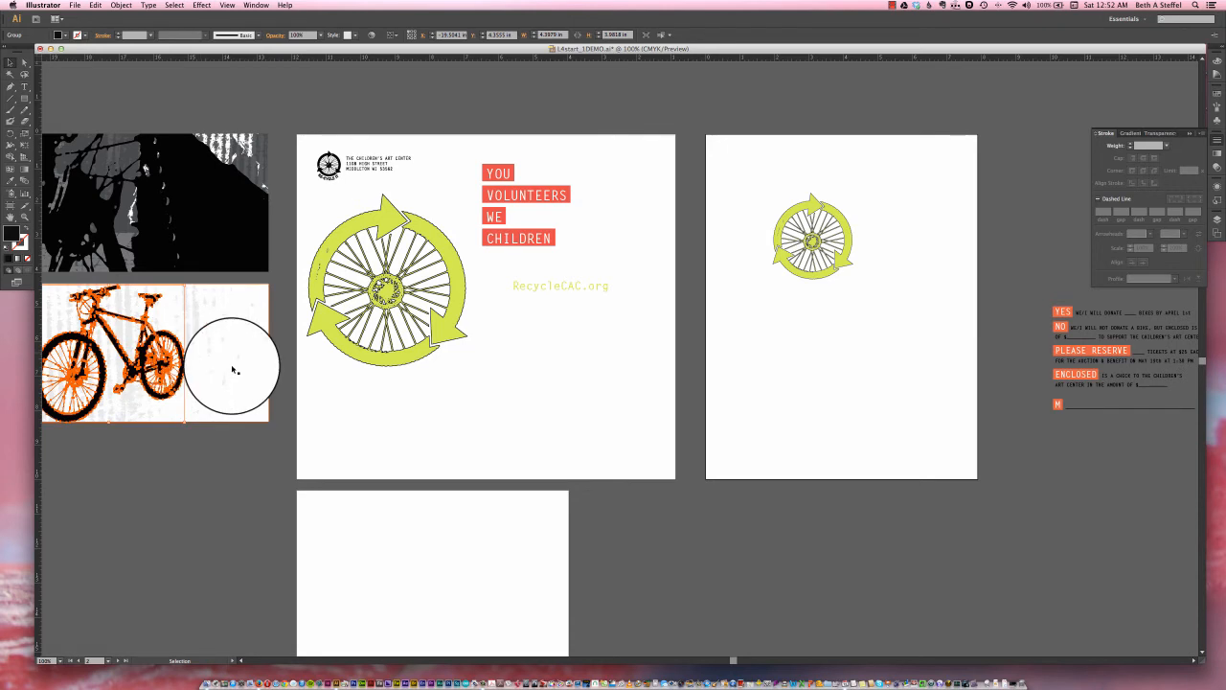
pyautogui.scroll(-4, 232, 364)
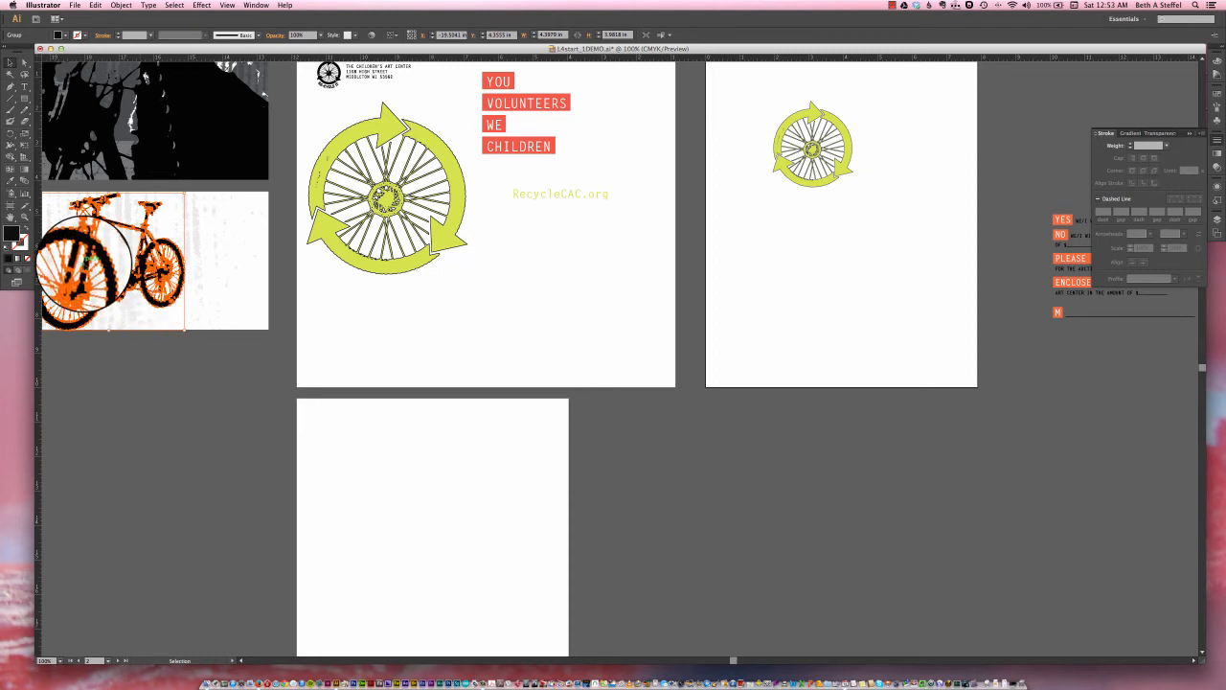
pyautogui.click(96, 6)
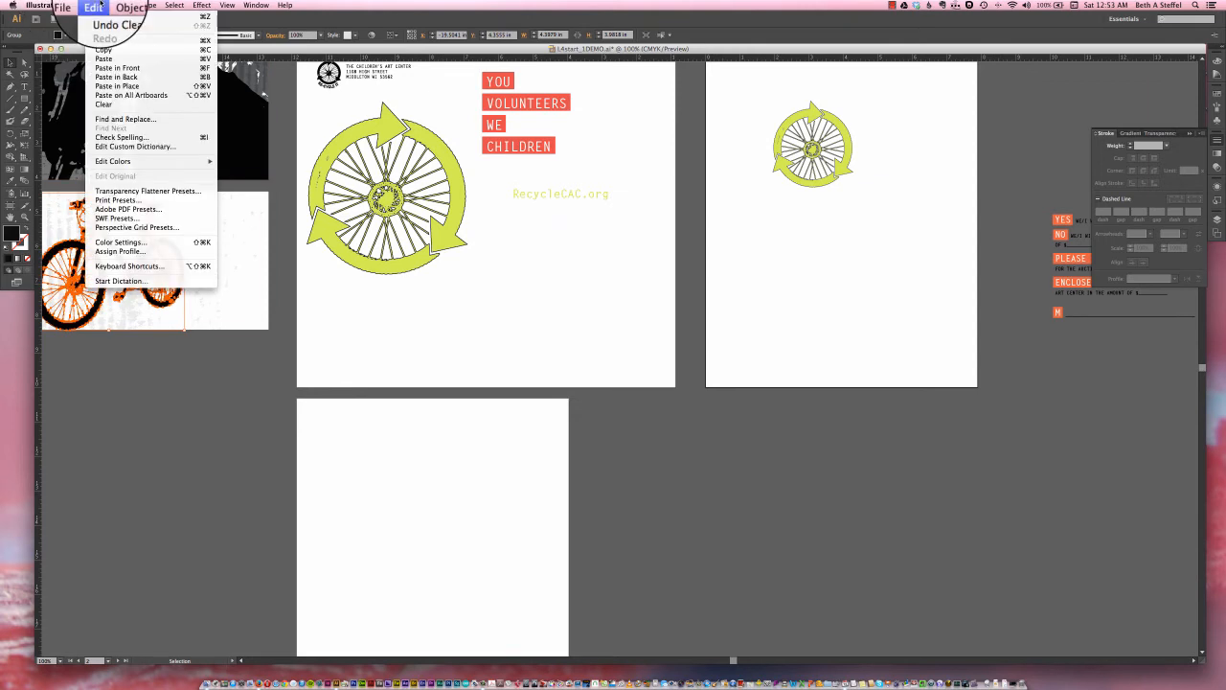
pyautogui.click(104, 41)
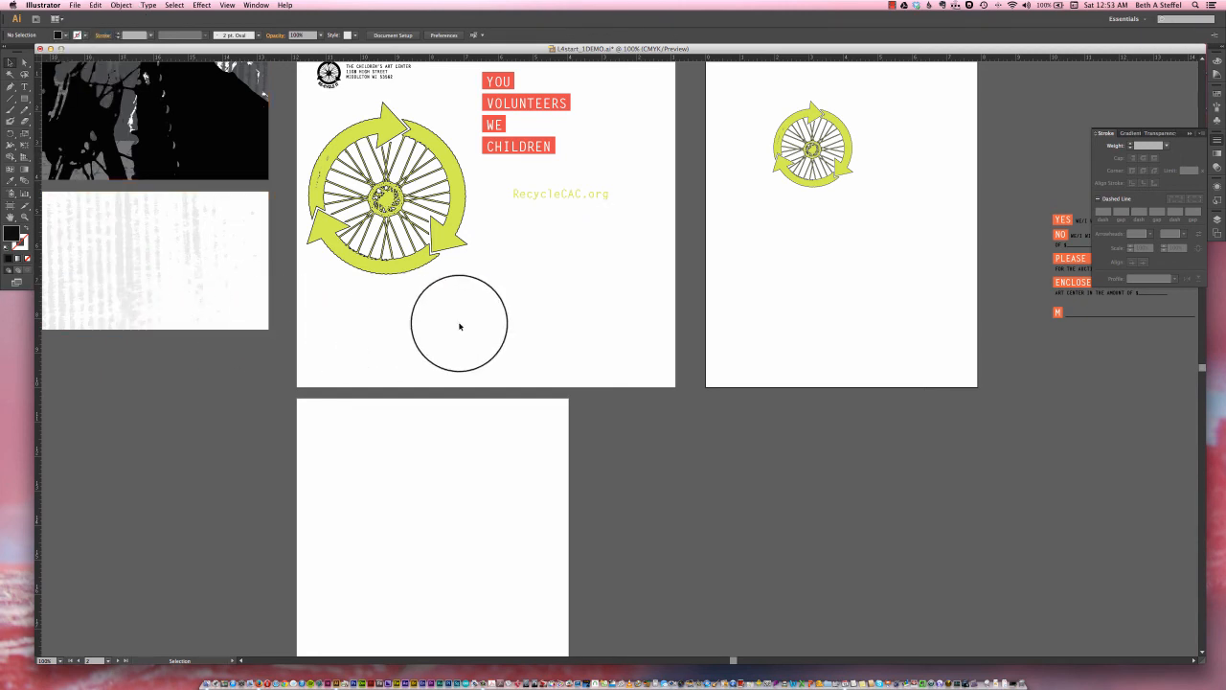
# Step: Paste the cut bicycle onto the first artboard
pyautogui.scroll(3, 611, 311)
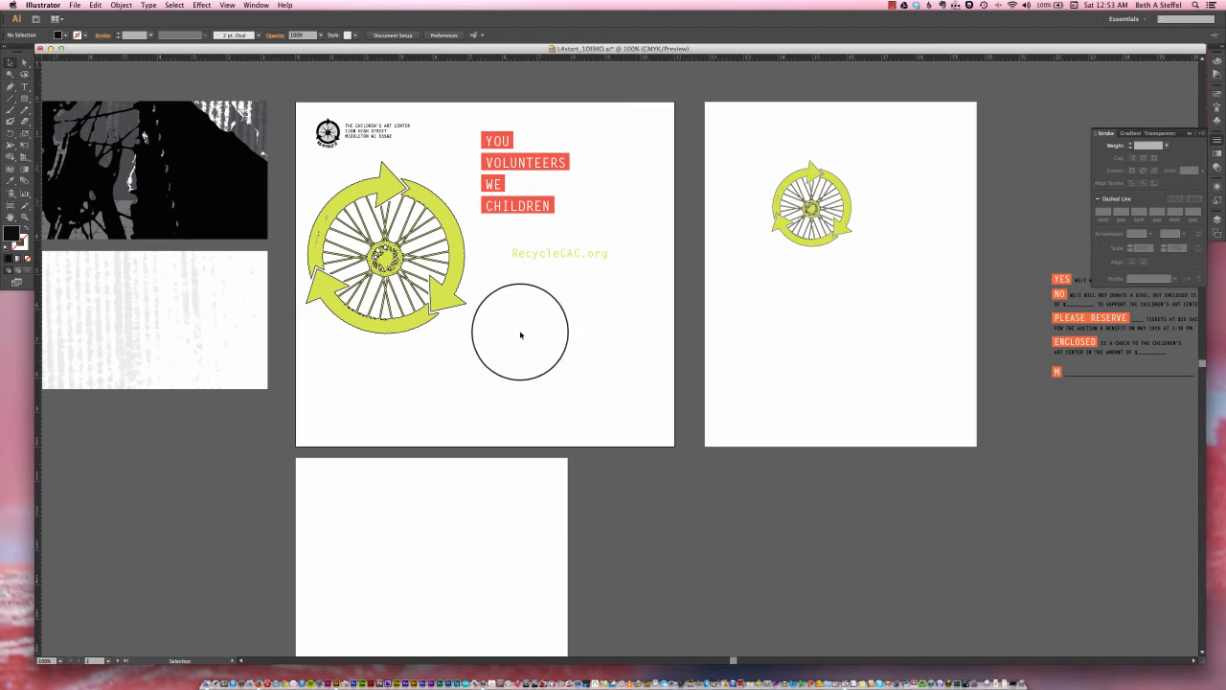
pyautogui.press('super+z')
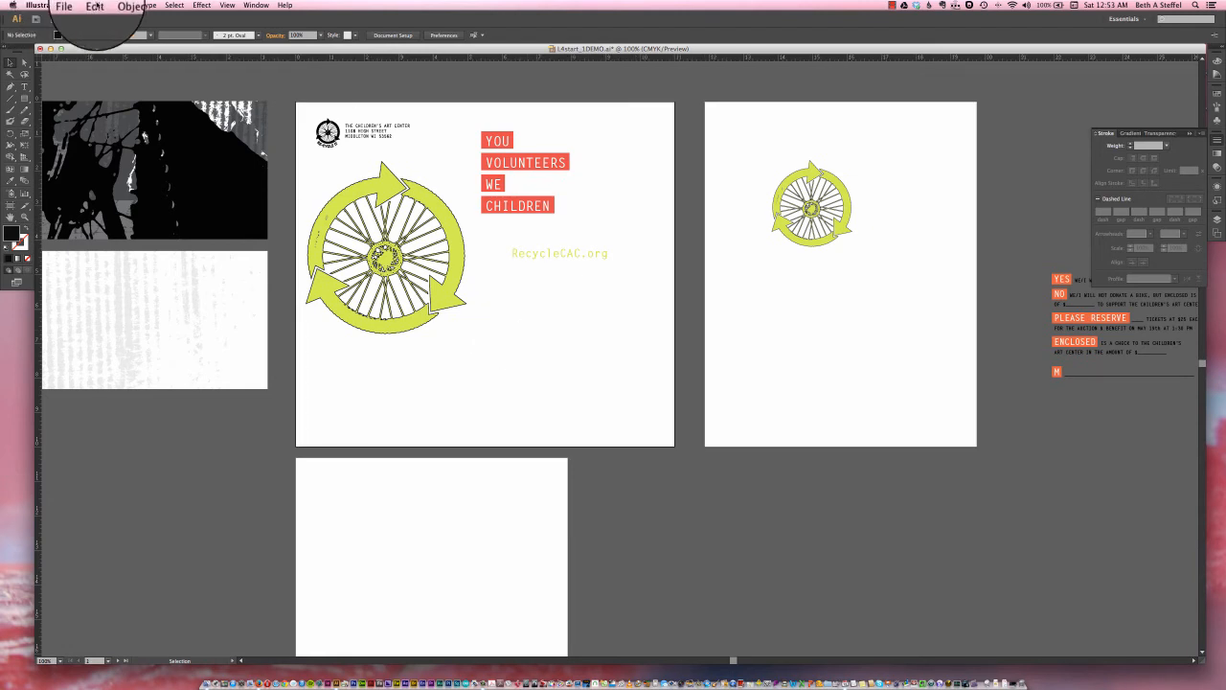
pyautogui.click(96, 6)
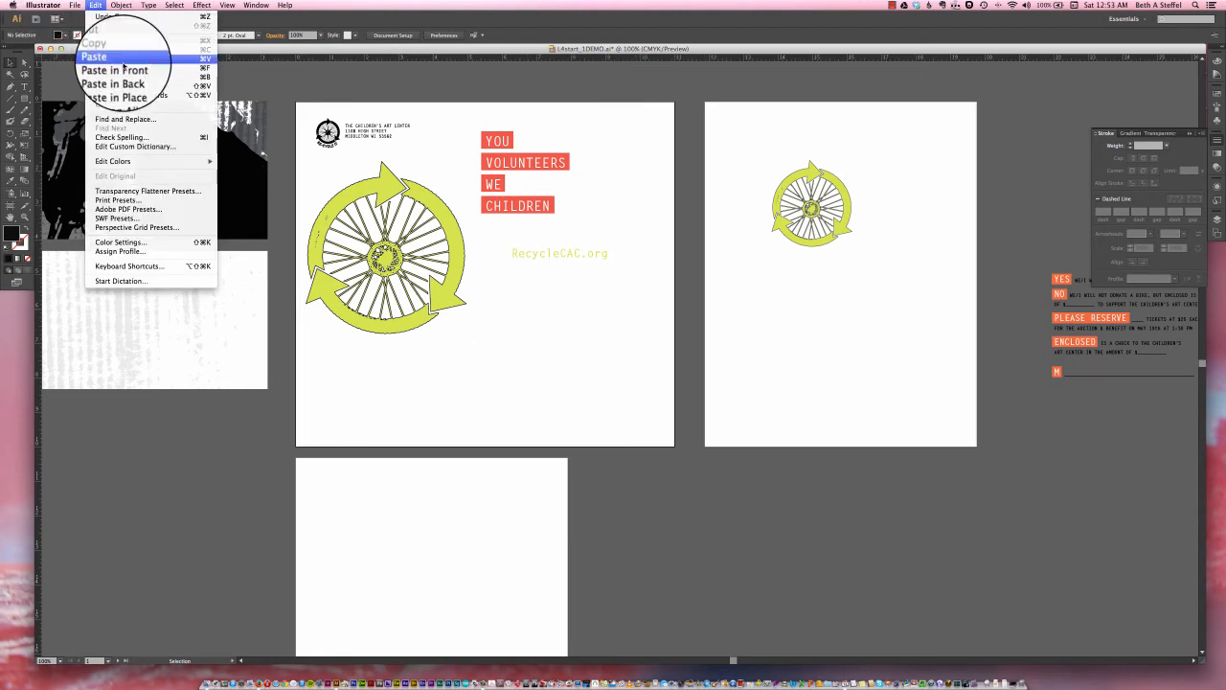
pyautogui.click(116, 61)
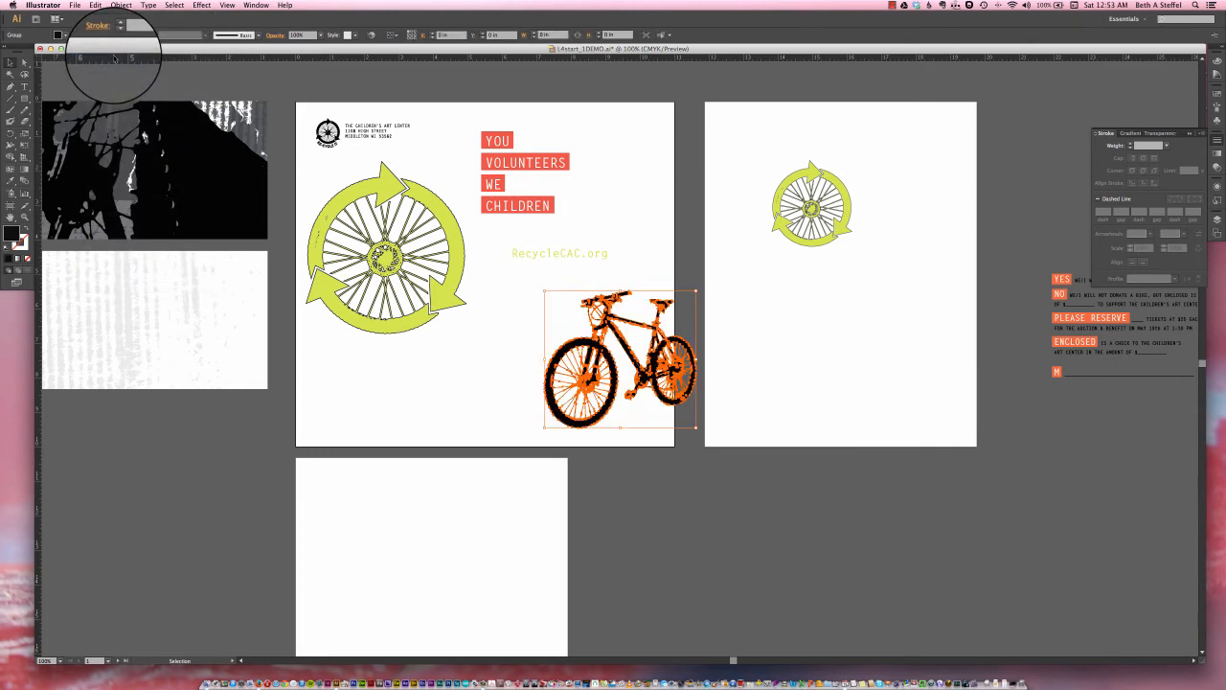
# Step: Move the bicycle group from the first artboard to the upper left area of the empty artboard below it
pyautogui.click(614, 317)
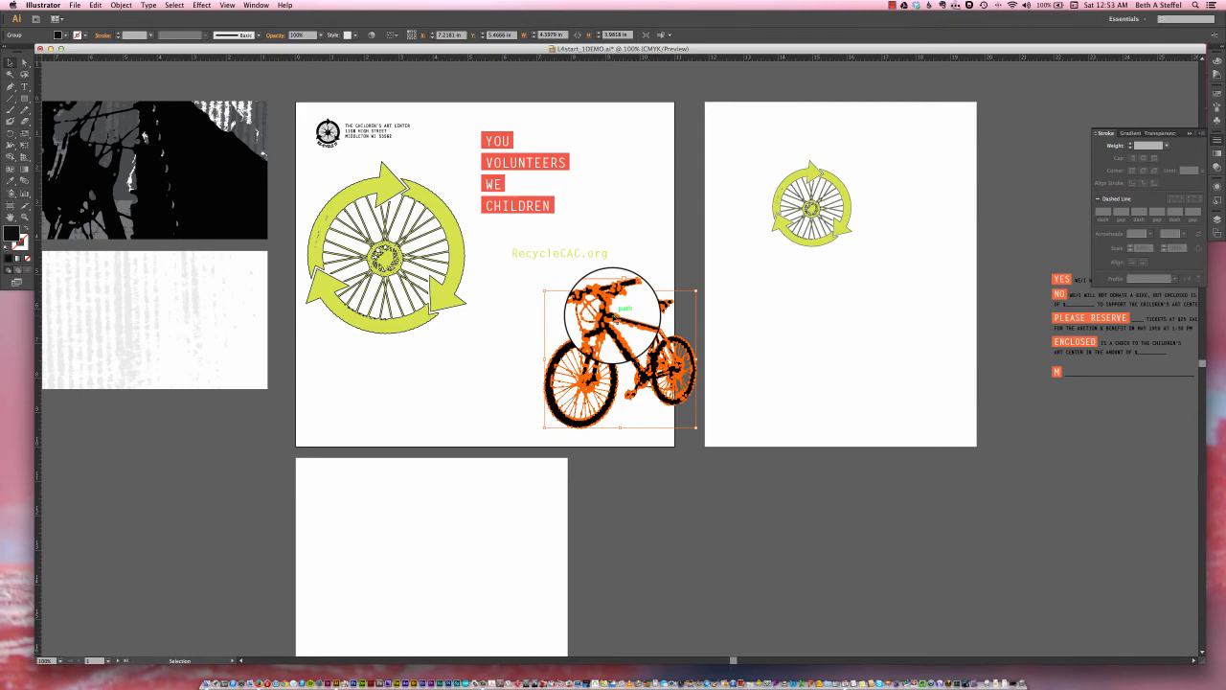
pyautogui.moveTo(624, 353); pyautogui.dragTo(369, 499)
pyautogui.scroll(-3, 368, 496)
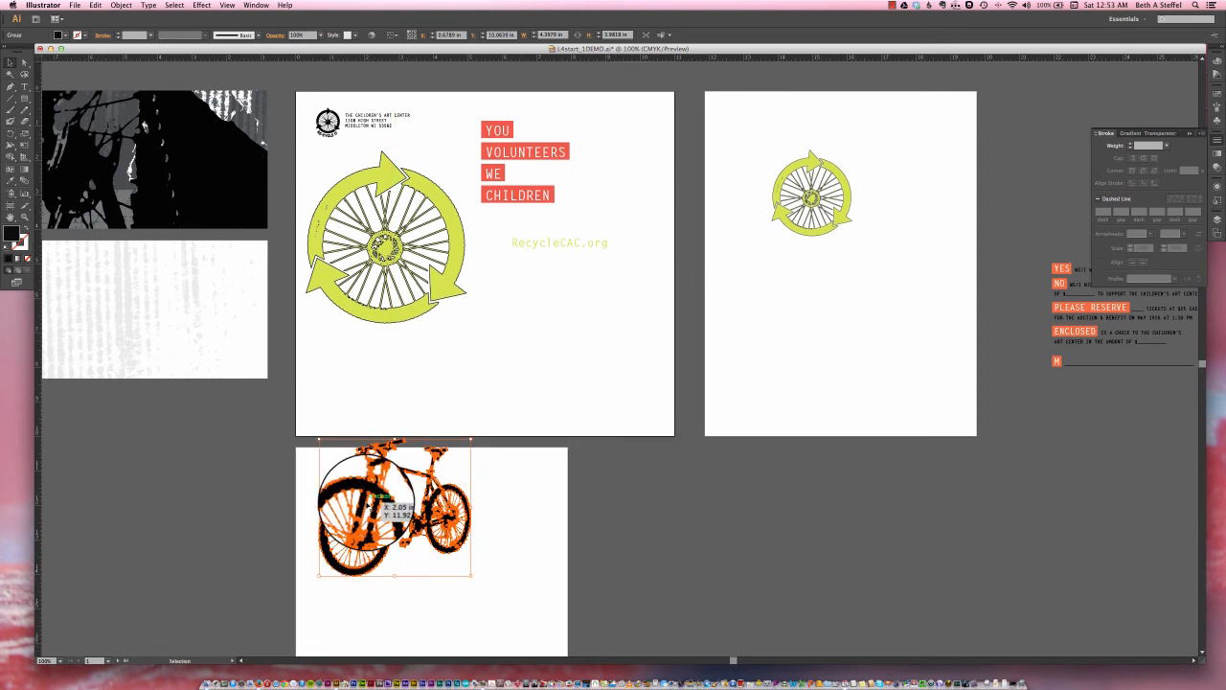
pyautogui.scroll(-1, 369, 497)
pyautogui.scroll(-4, 370, 431)
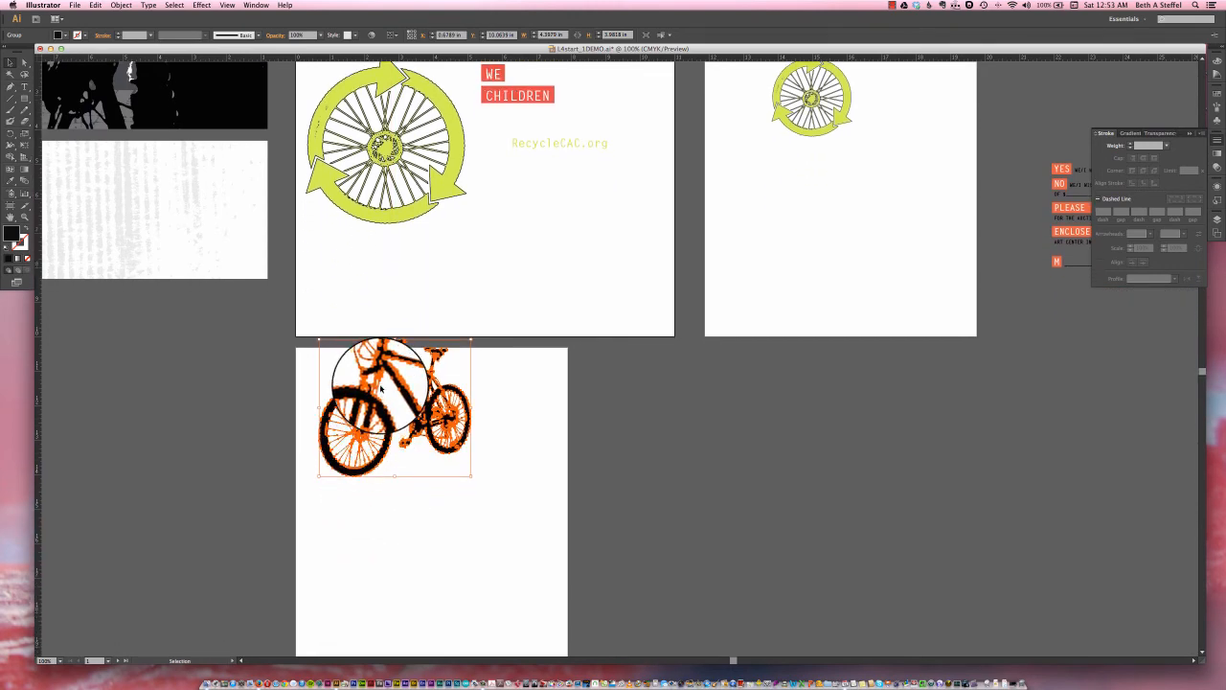
pyautogui.moveTo(361, 291); pyautogui.dragTo(373, 320)
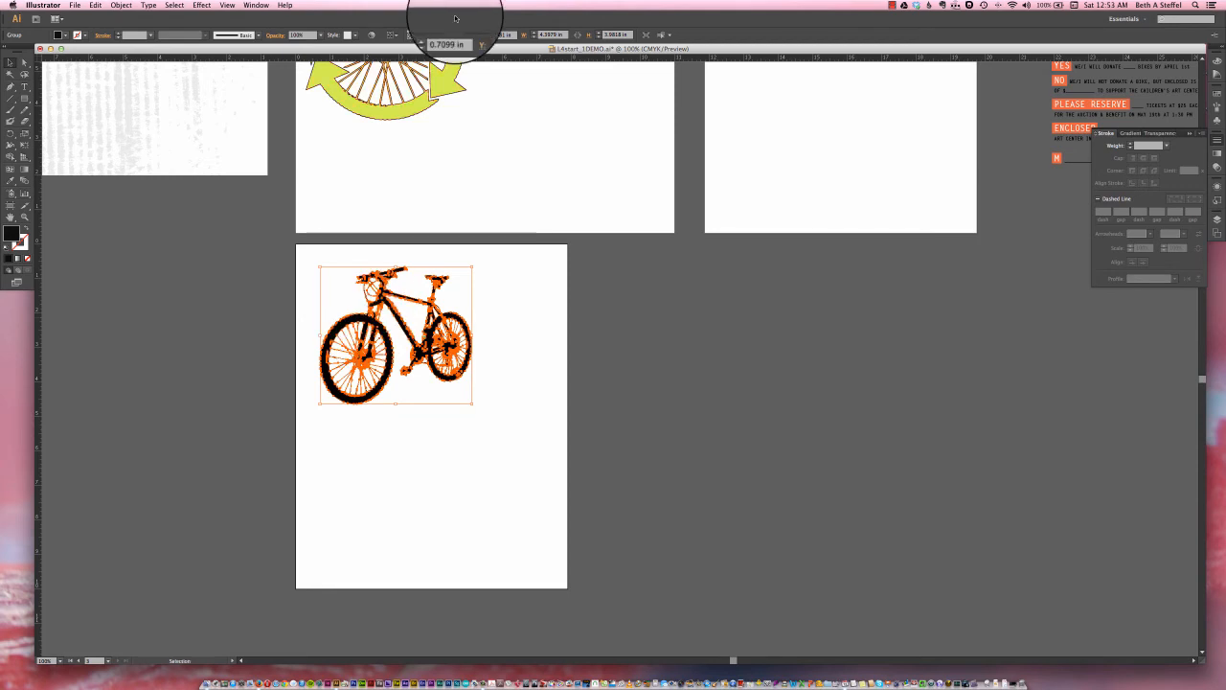
# Step: Copy the bicycle and paste the copy directly in front of the original
pyautogui.click(96, 6)
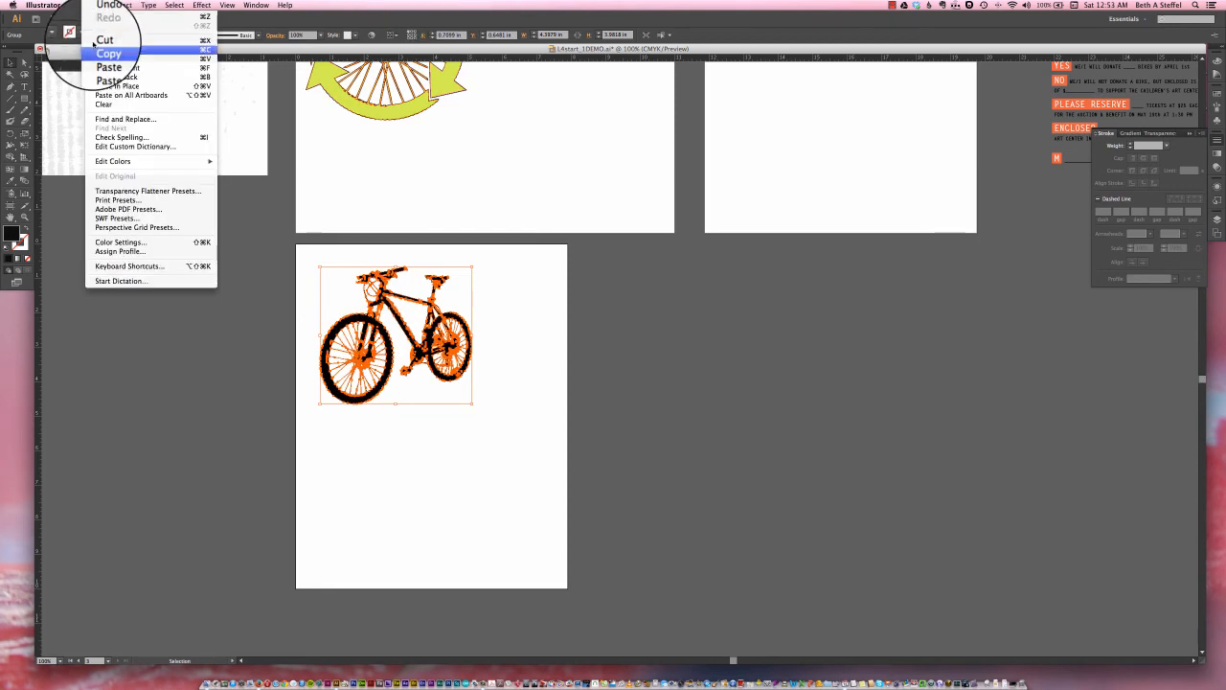
pyautogui.click(101, 49)
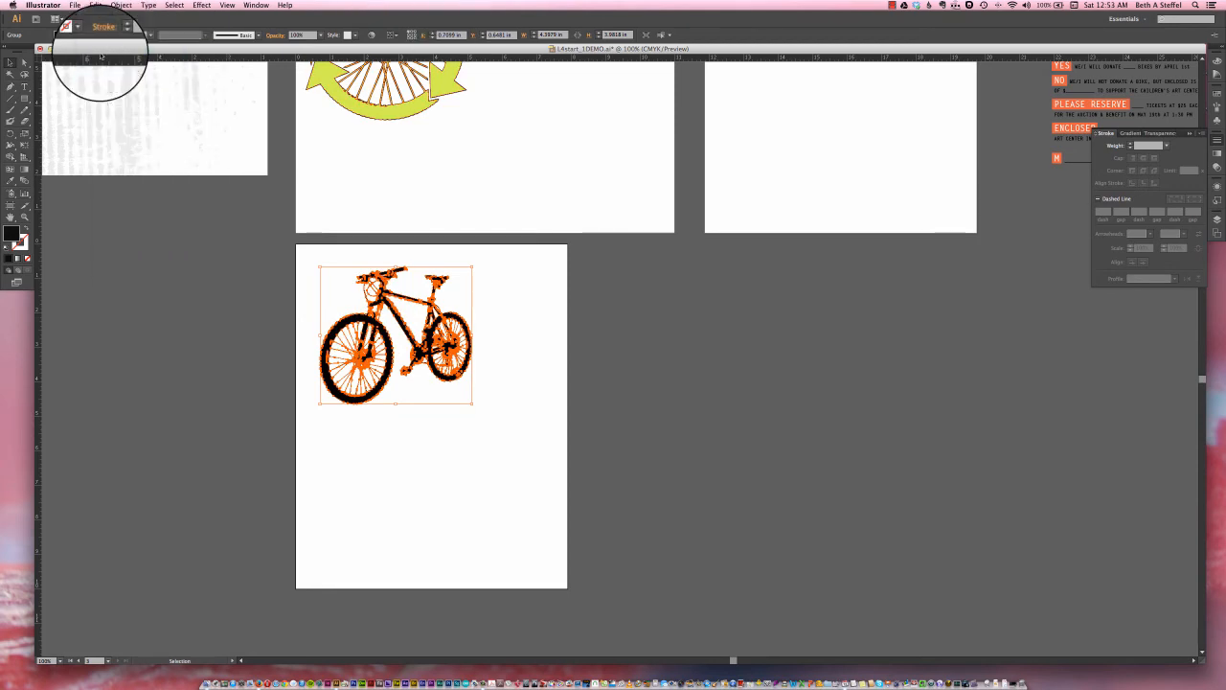
pyautogui.click(96, 6)
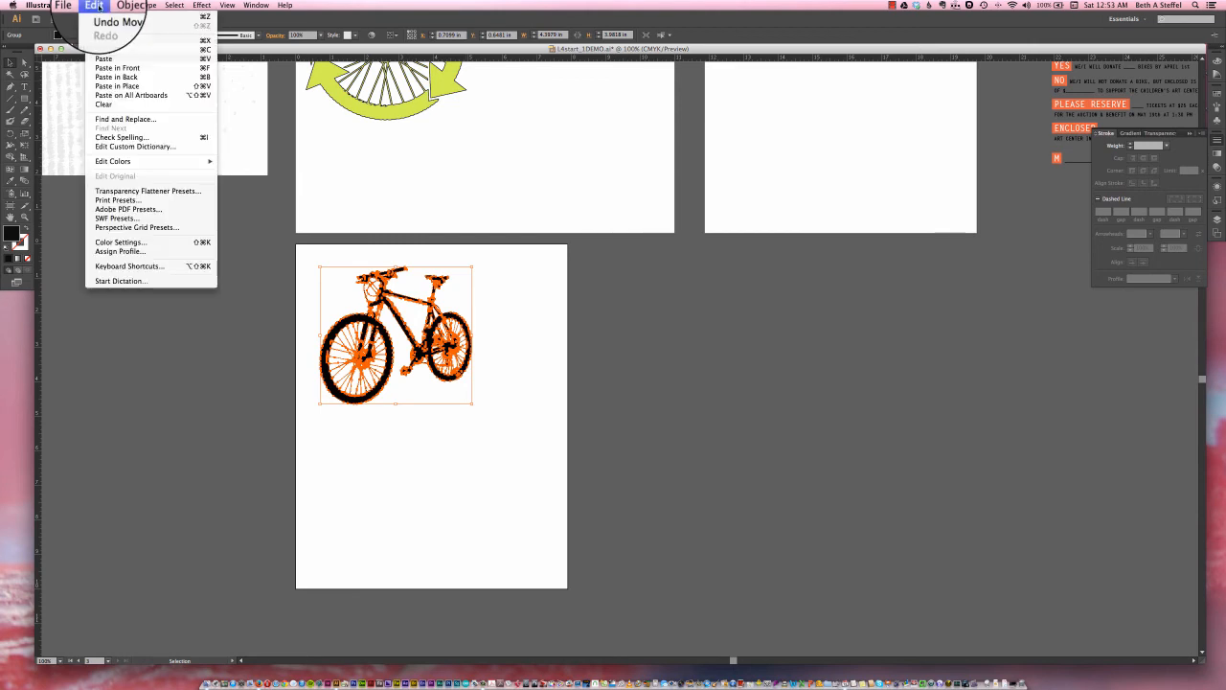
pyautogui.click(112, 69)
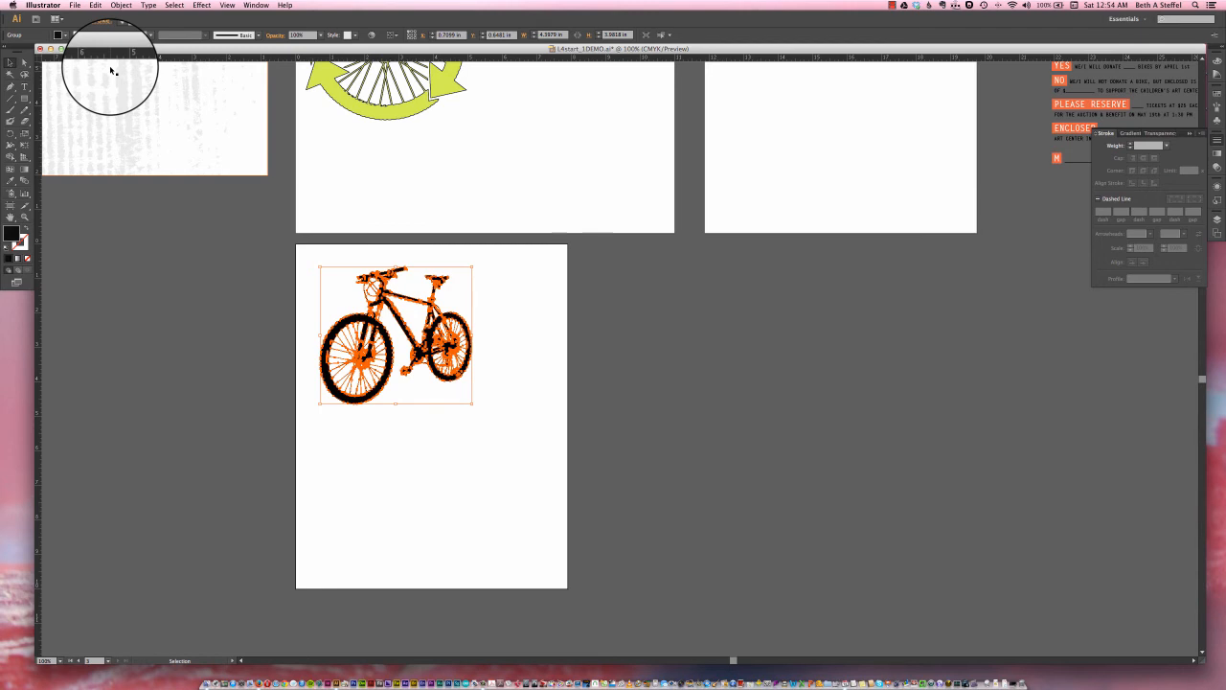
# Step: Try reflecting the pasted bicycle upside down so it overlaps the original from below, and delete the reflected copy
pyautogui.click(11, 134)
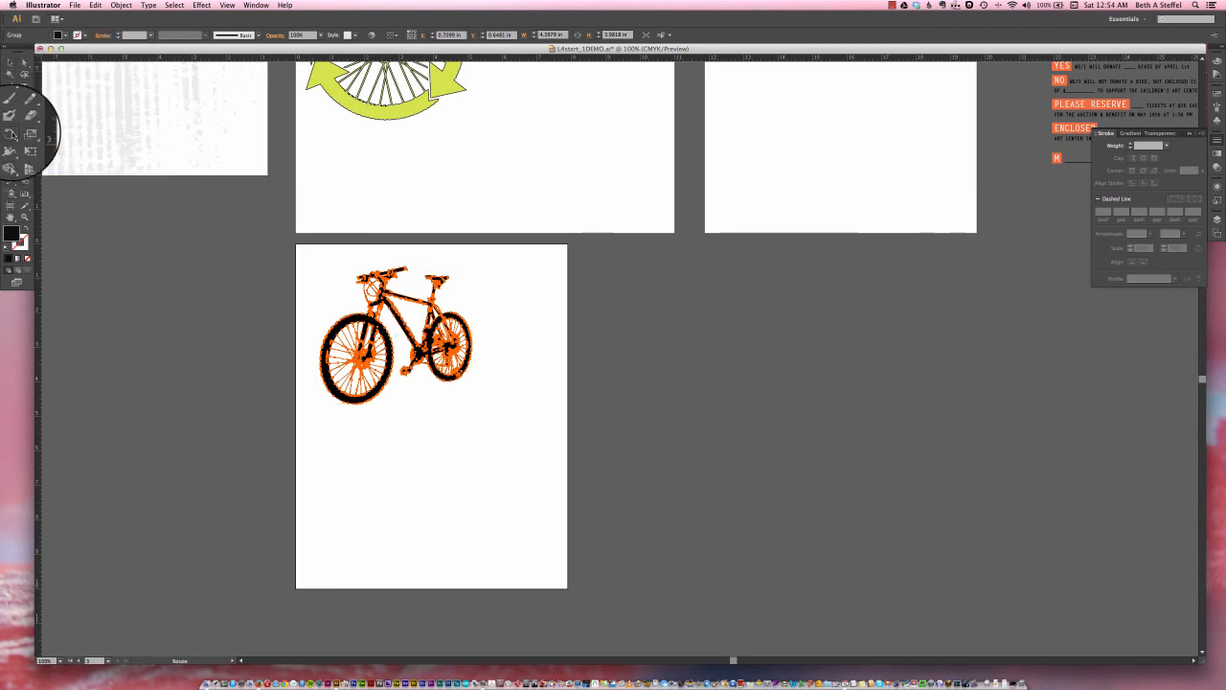
pyautogui.click(11, 135)
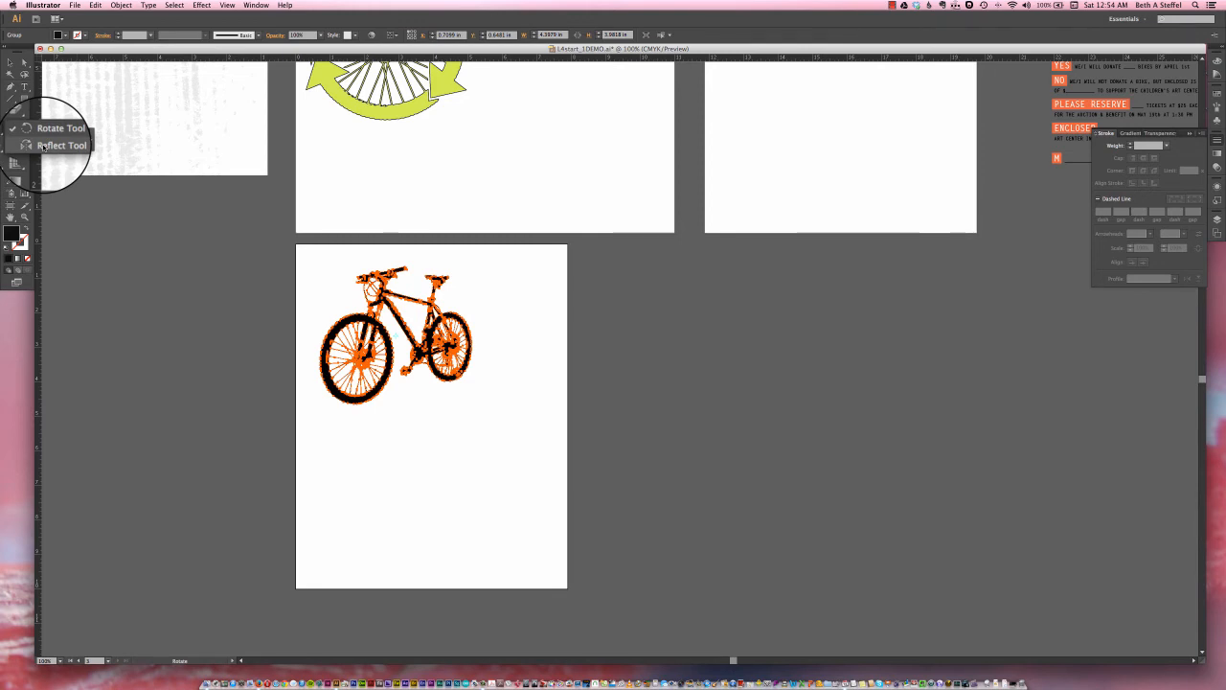
pyautogui.click(43, 146)
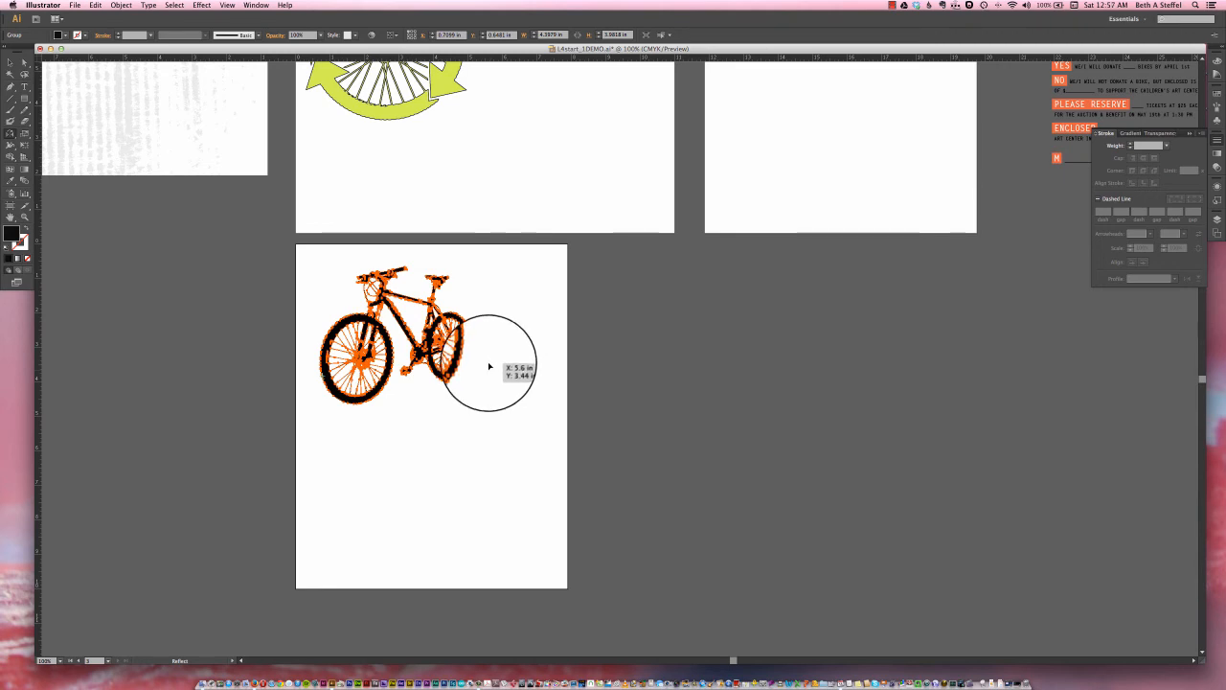
pyautogui.moveTo(488, 366); pyautogui.dragTo(485, 384)
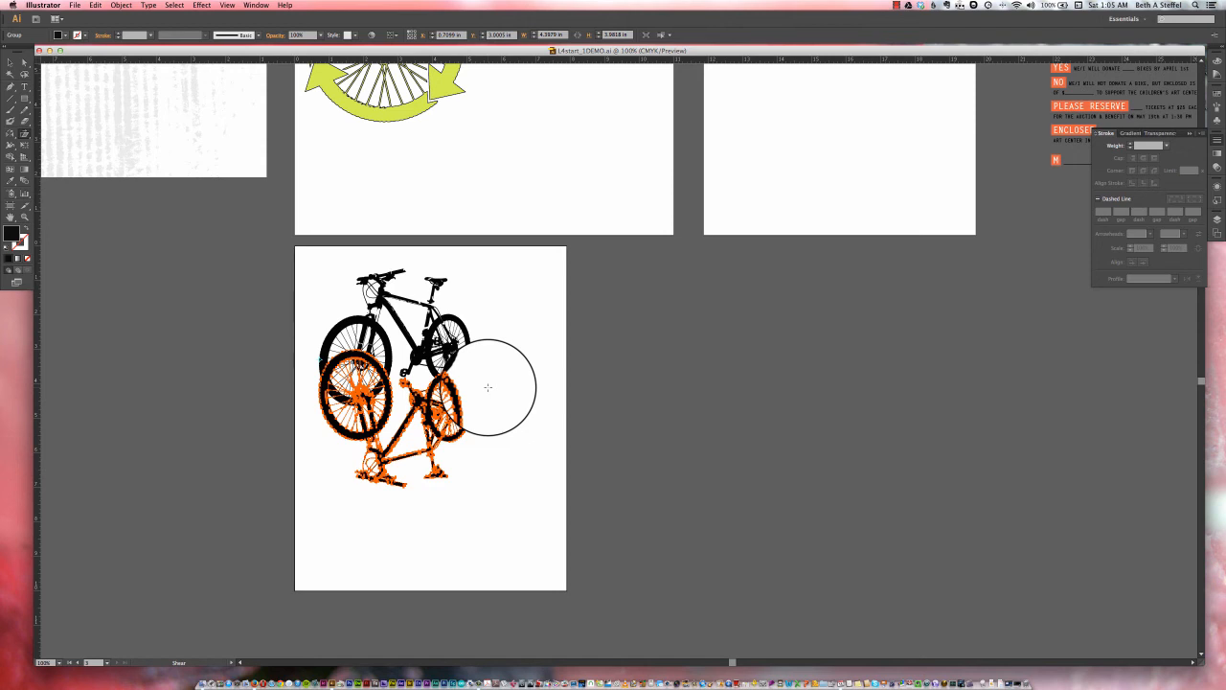
pyautogui.moveTo(488, 387)
pyautogui.mouseDown()
pyautogui.moveTo(498, 381)
pyautogui.moveTo(487, 383)
pyautogui.mouseUp()
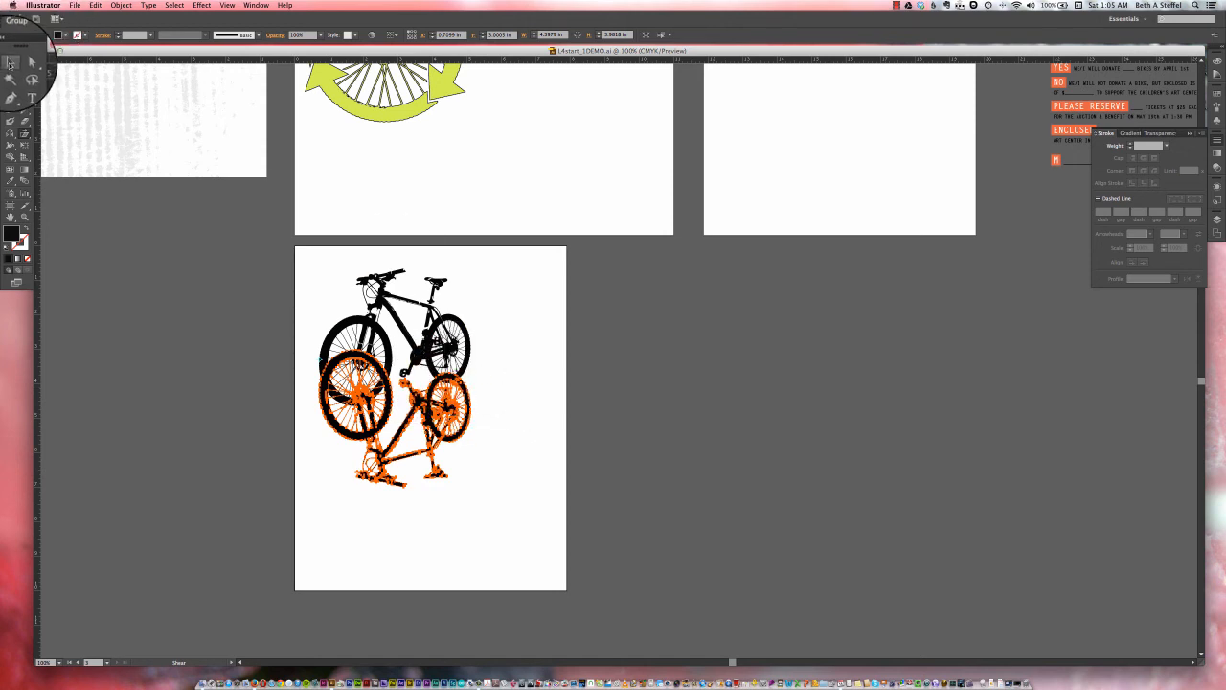
pyautogui.click(11, 62)
pyautogui.press('Delete')
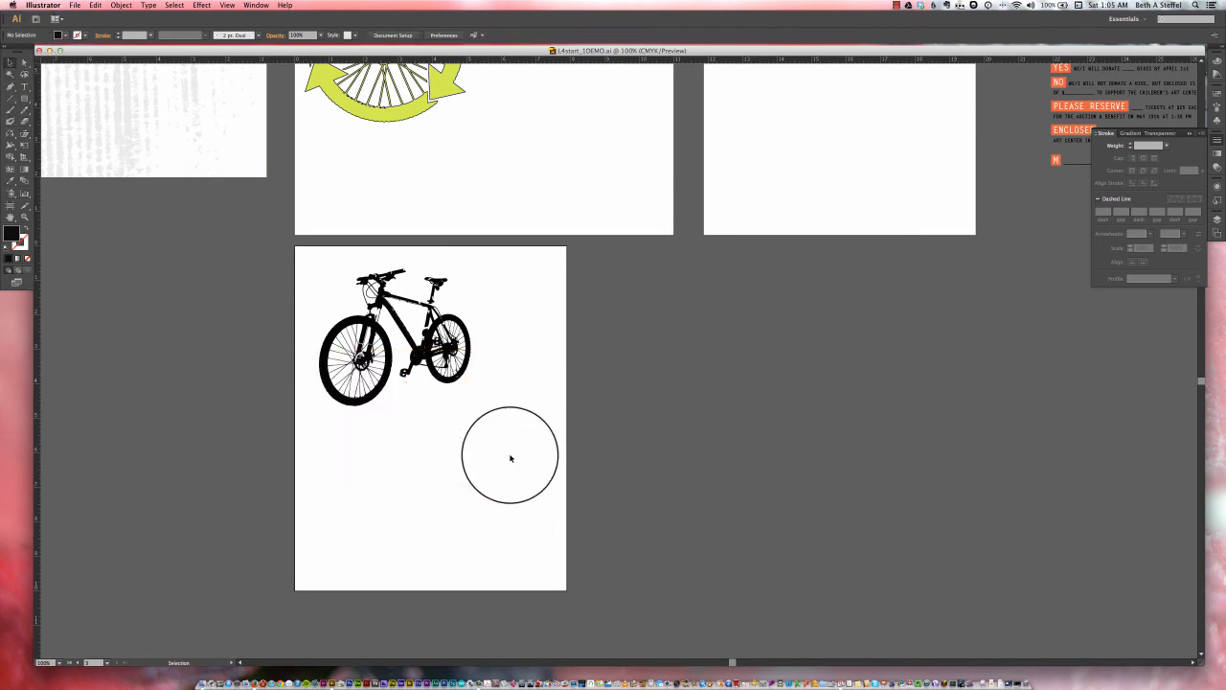
# Step: Move the remaining bicycle to the lower right area of its artboard
pyautogui.moveTo(509, 458); pyautogui.dragTo(396, 364)
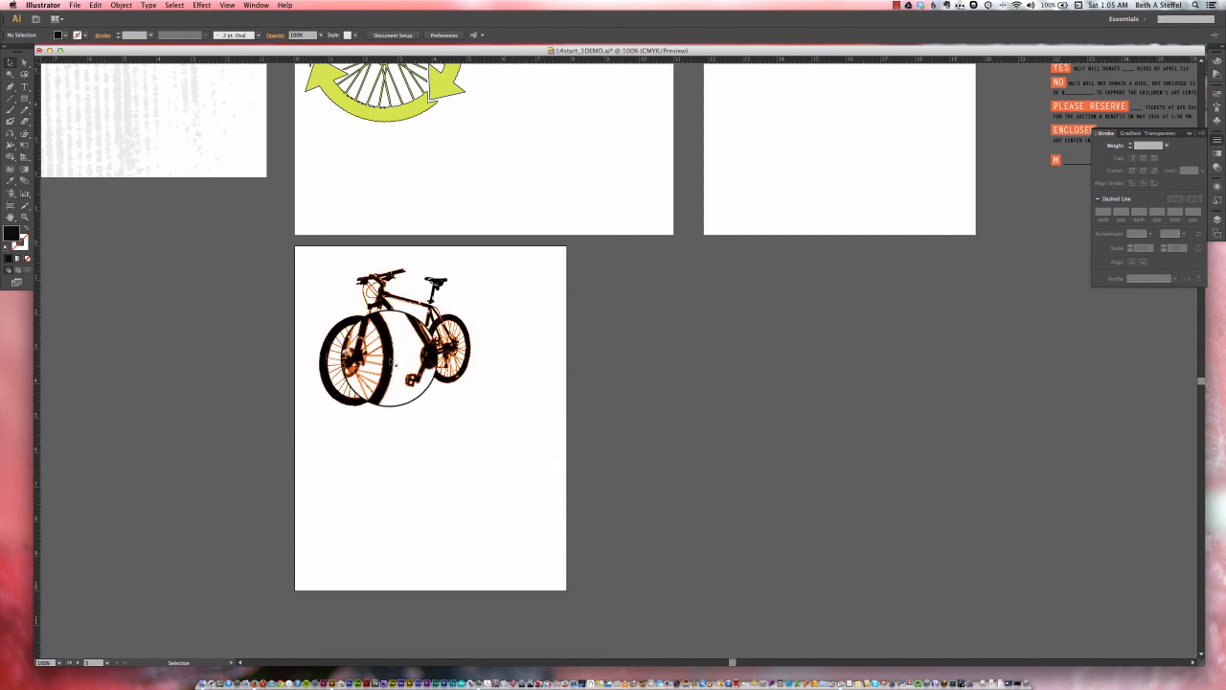
pyautogui.click(395, 364)
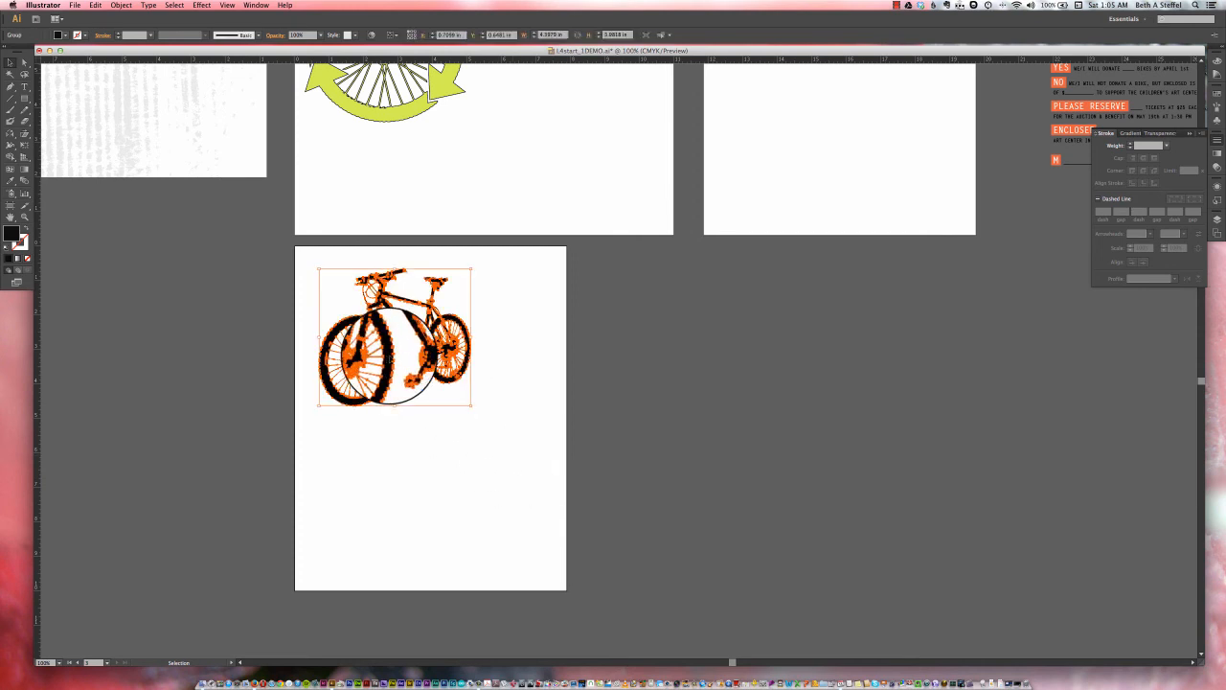
pyautogui.moveTo(391, 358); pyautogui.dragTo(472, 482)
pyautogui.press('super+shift+a')
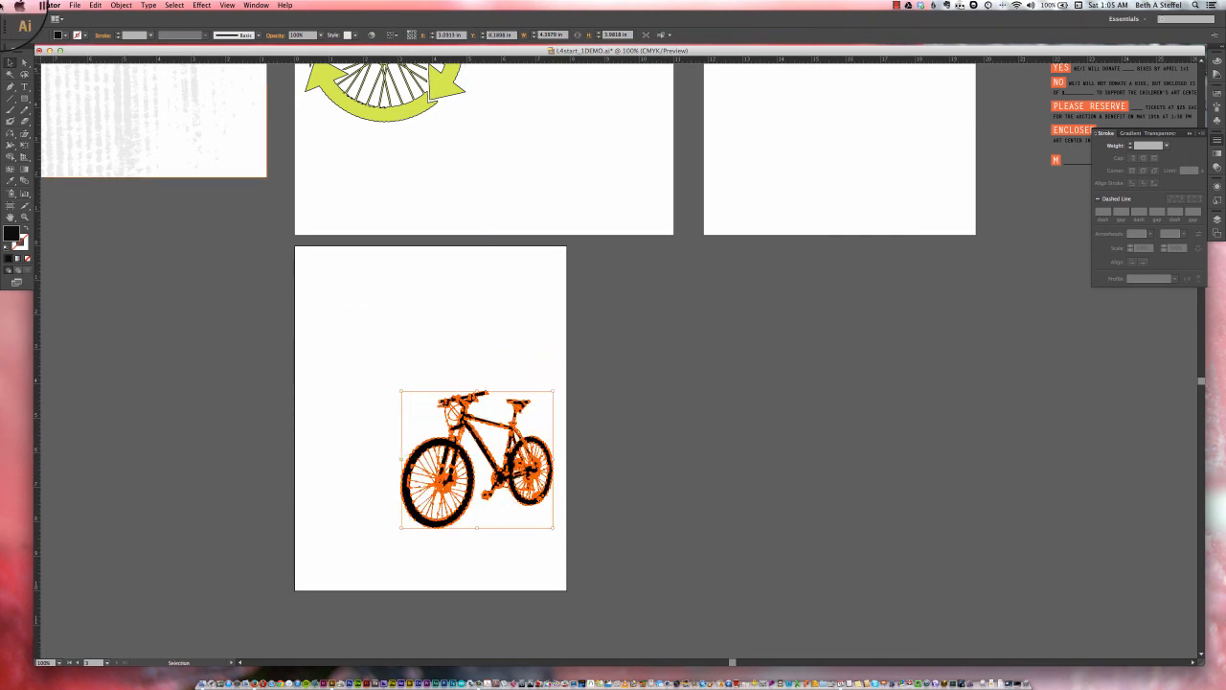
# Step: Copy the repositioned bicycle and paste a duplicate in front at the same position
pyautogui.click(25, 216)
pyautogui.moveTo(270, 249); pyautogui.dragTo(586, 619)
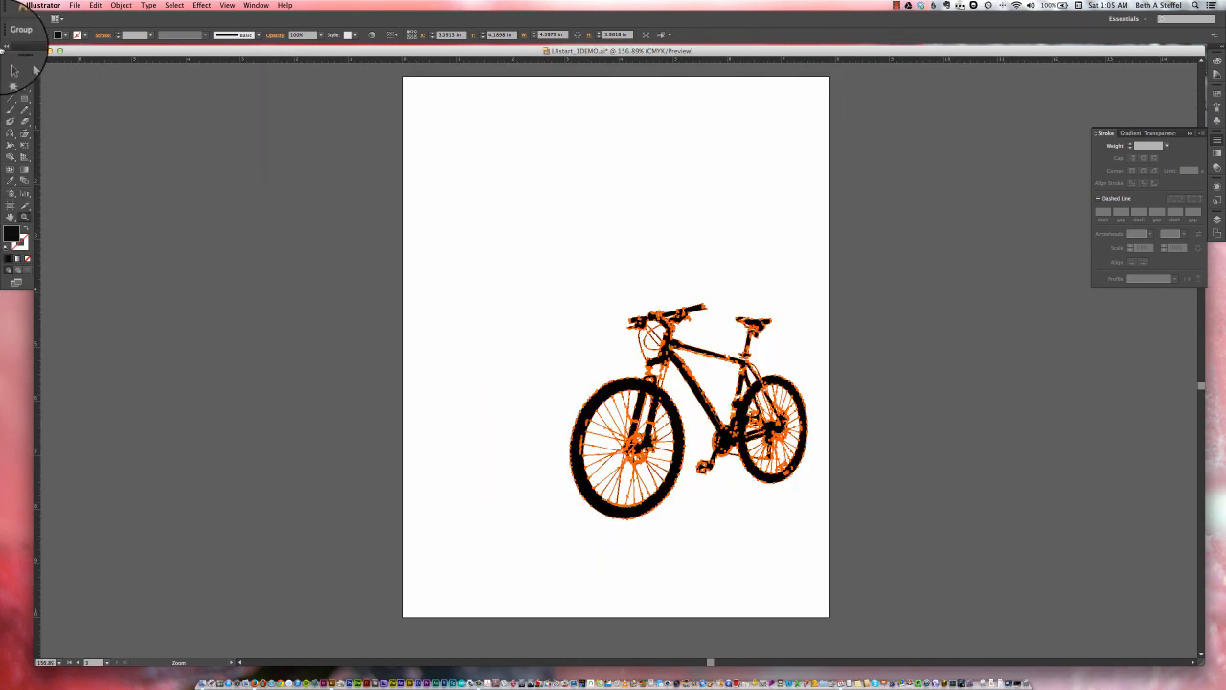
pyautogui.click(10, 62)
pyautogui.press('super+a')
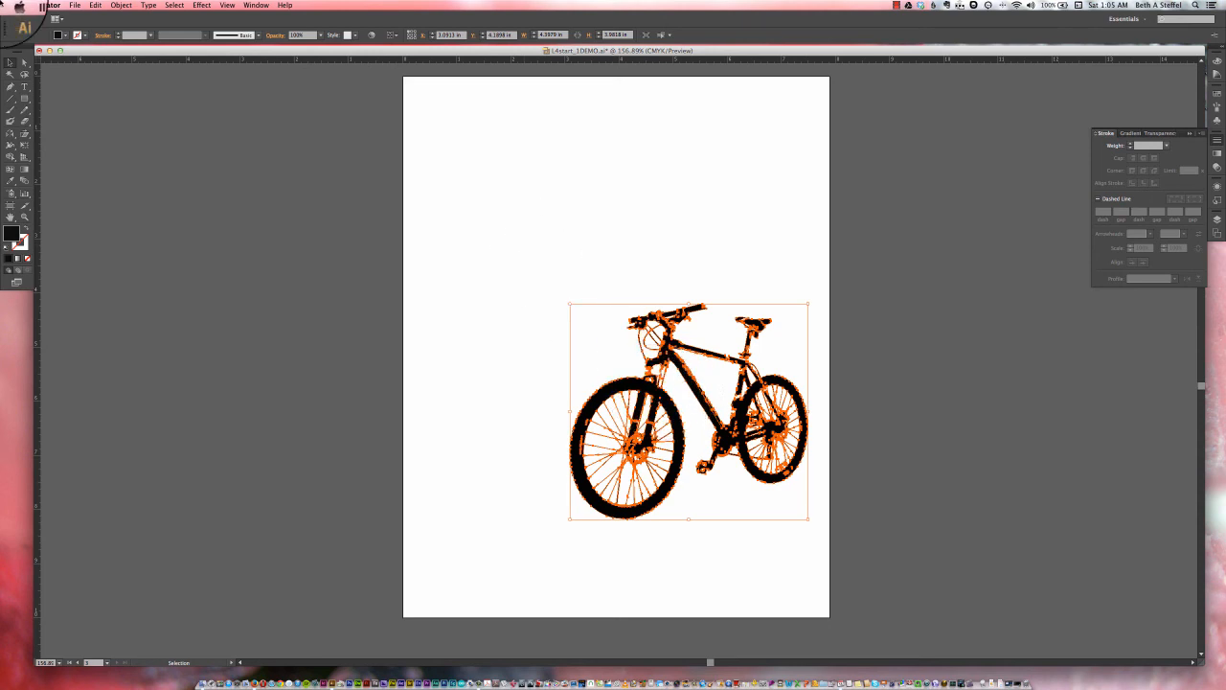
pyautogui.click(96, 6)
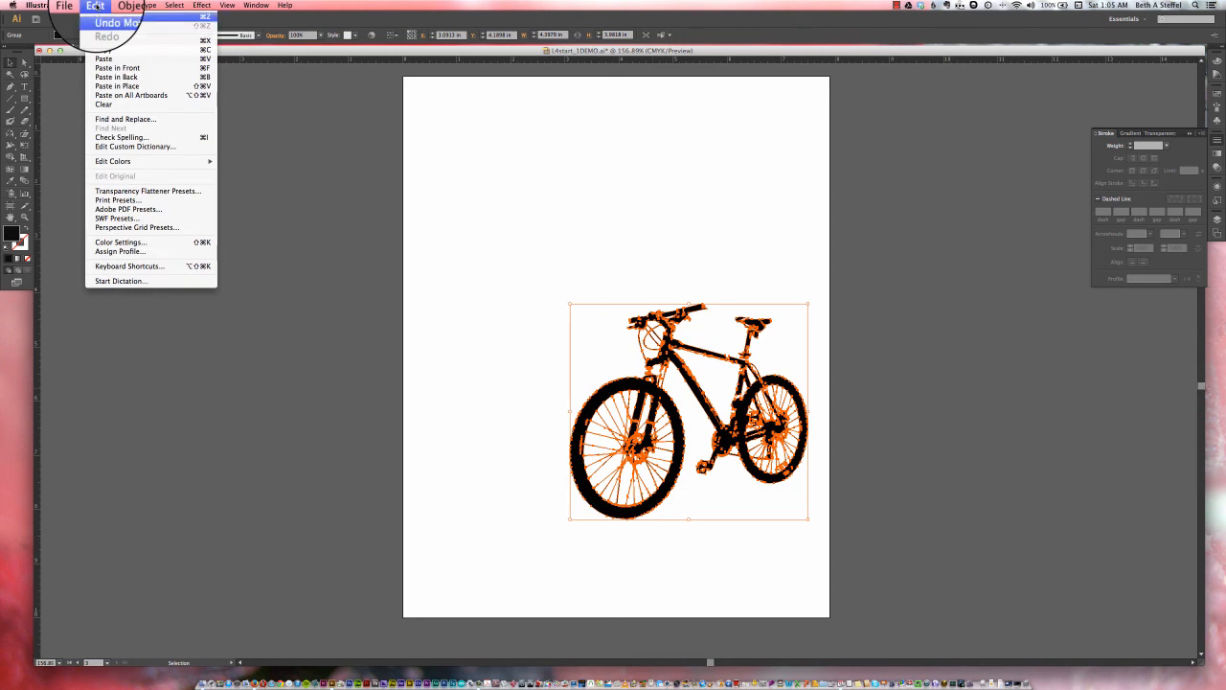
pyautogui.click(100, 48)
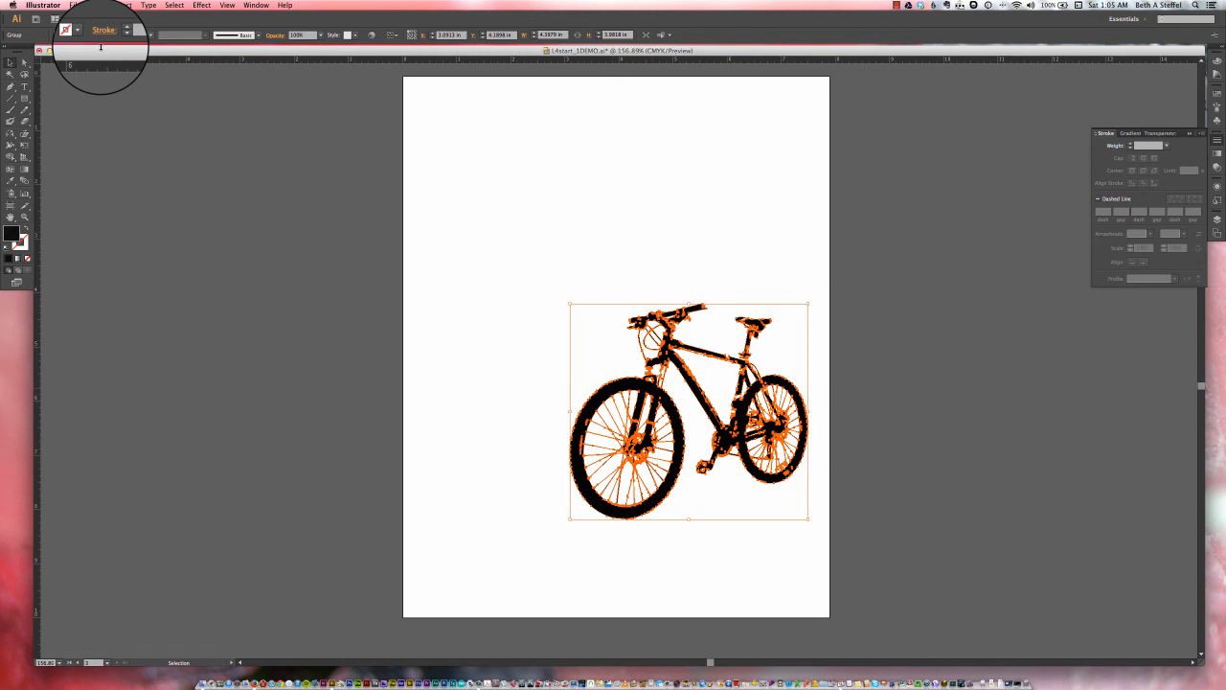
pyautogui.click(96, 6)
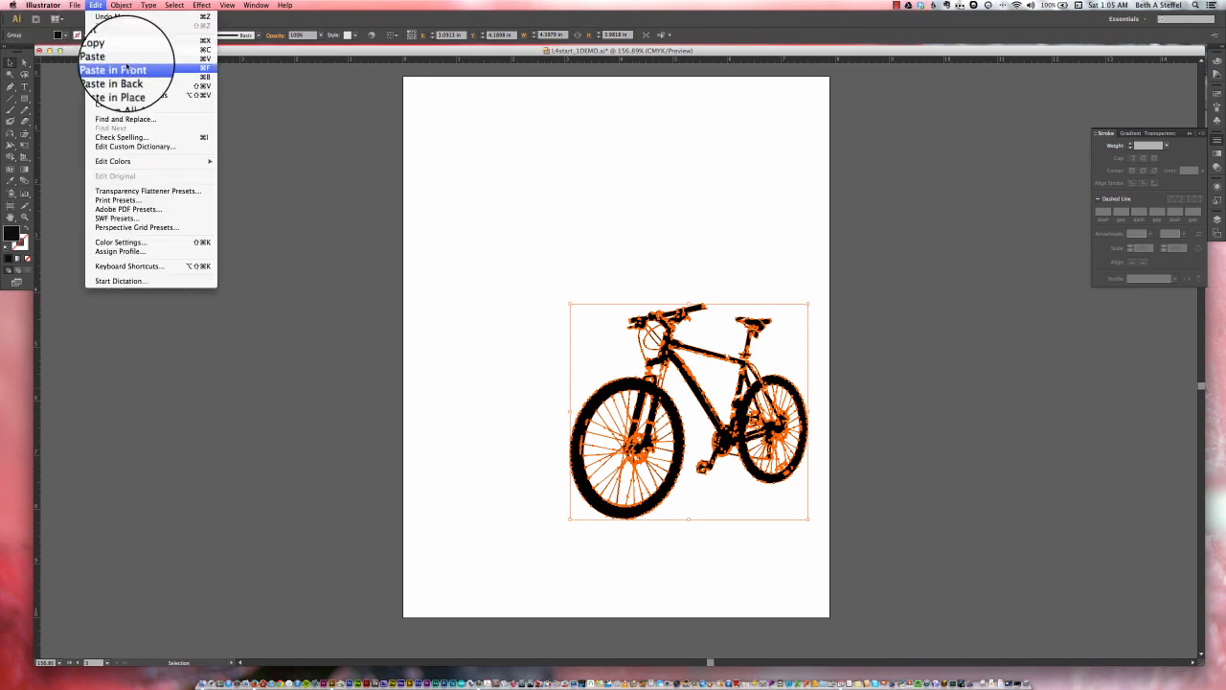
pyautogui.click(125, 64)
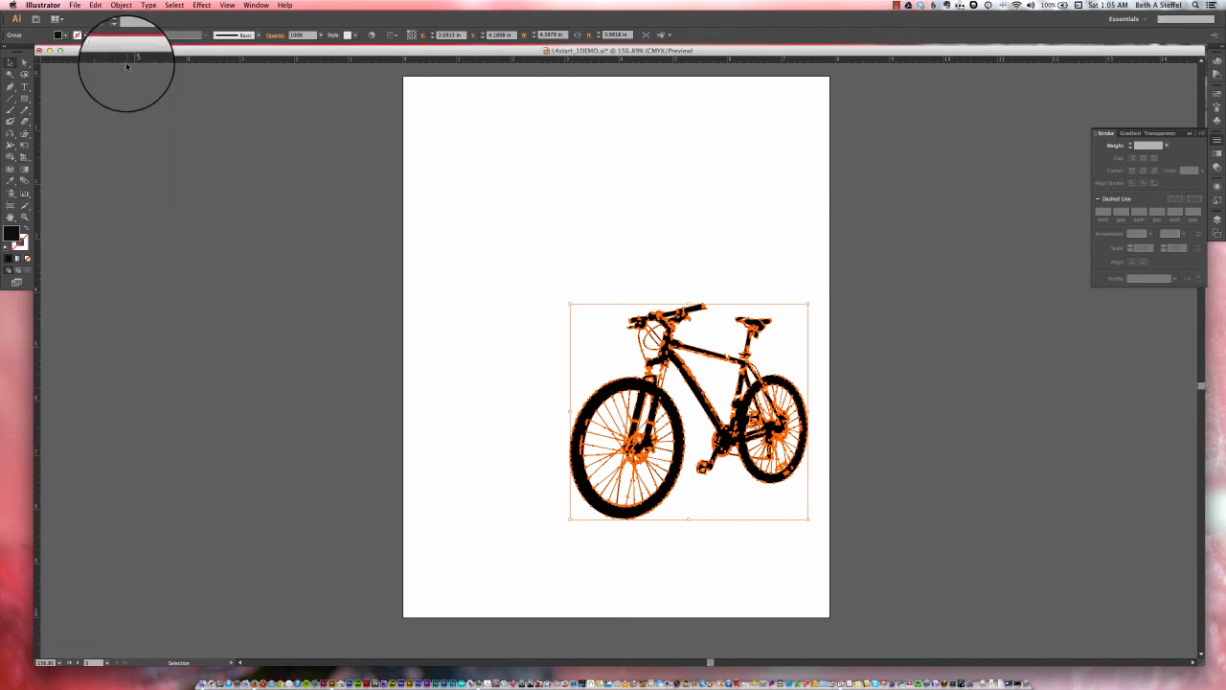
# Step: Shear the duplicate bicycle with the Shear tool so it slants to the left of the original like a cast shadow
pyautogui.click(25, 135)
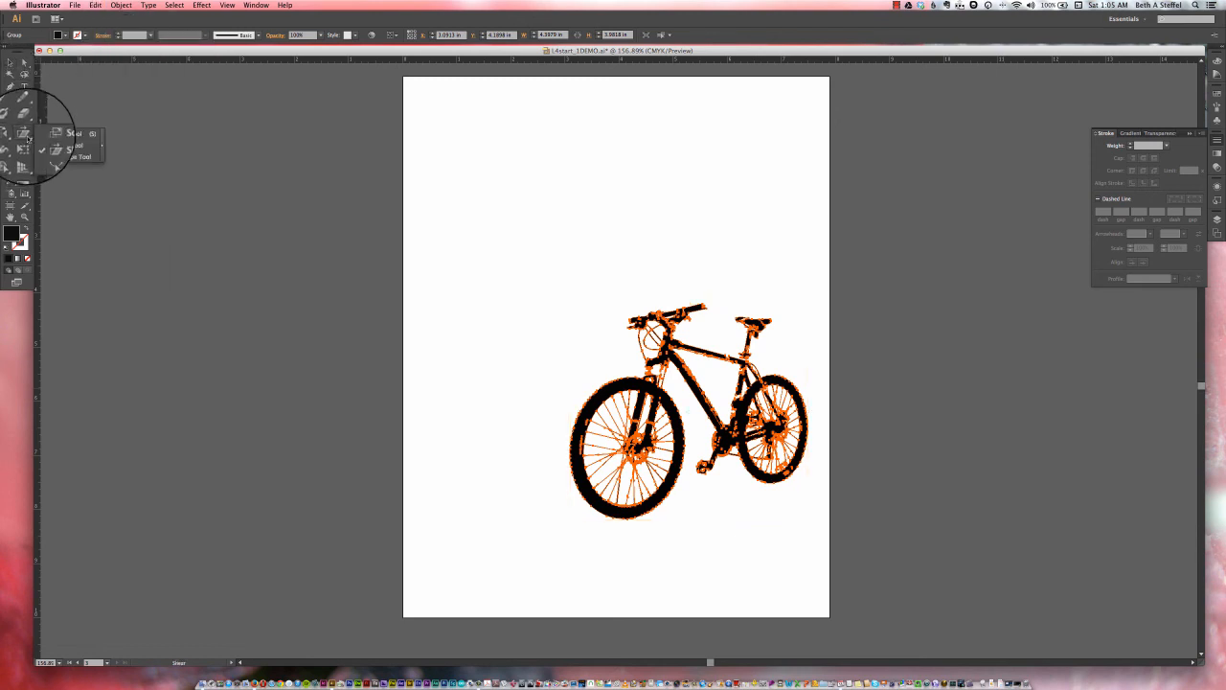
pyautogui.click(72, 133)
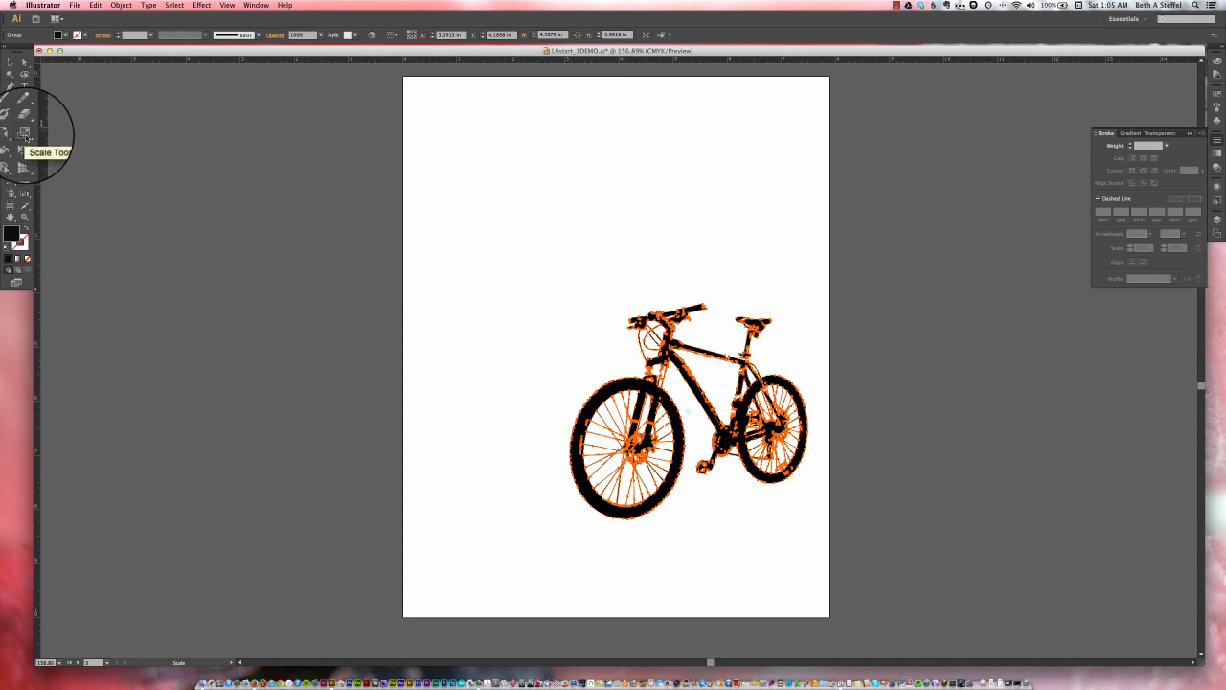
pyautogui.click(25, 136)
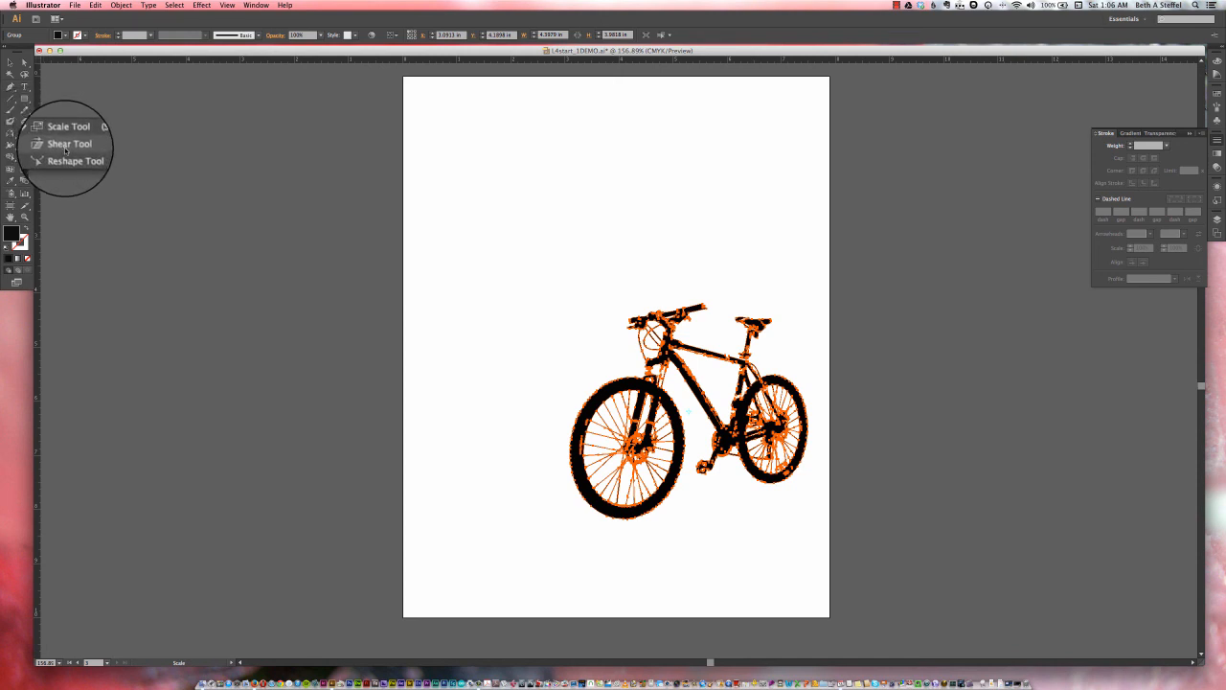
pyautogui.click(65, 151)
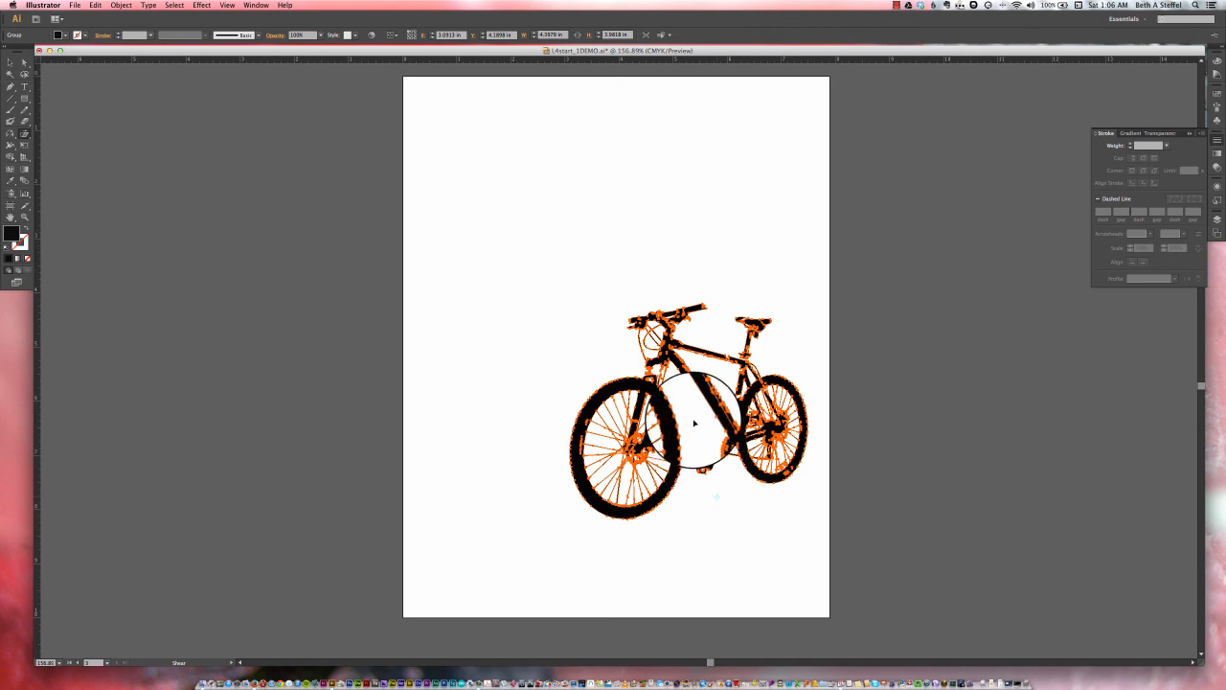
pyautogui.moveTo(693, 422); pyautogui.dragTo(668, 432)
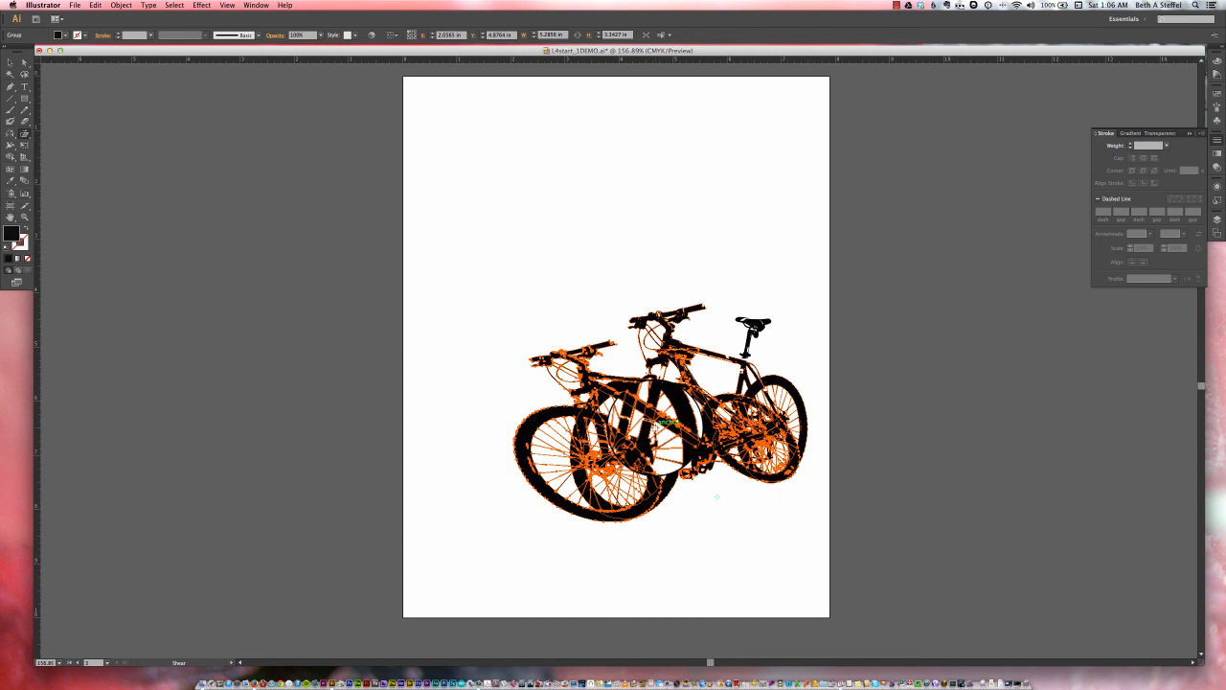
pyautogui.moveTo(659, 418); pyautogui.dragTo(661, 420)
pyautogui.press('v')
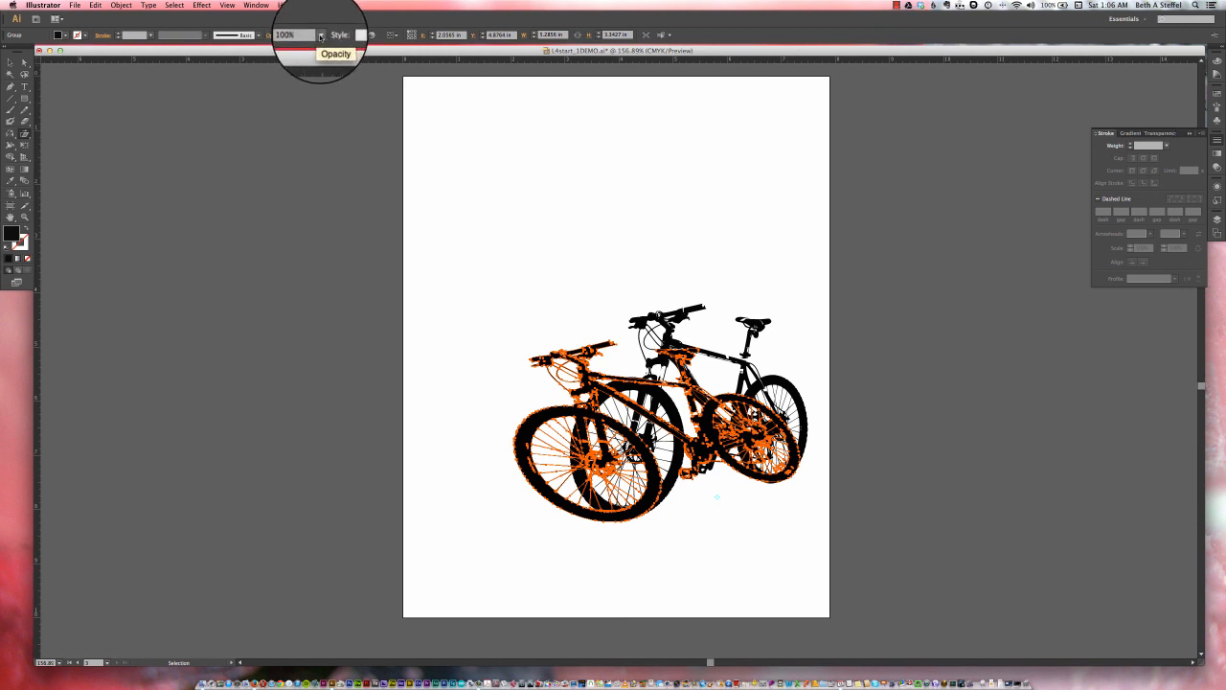
# Step: Set the sheared bicycle's opacity to 20% and send it to the back
pyautogui.click(321, 36)
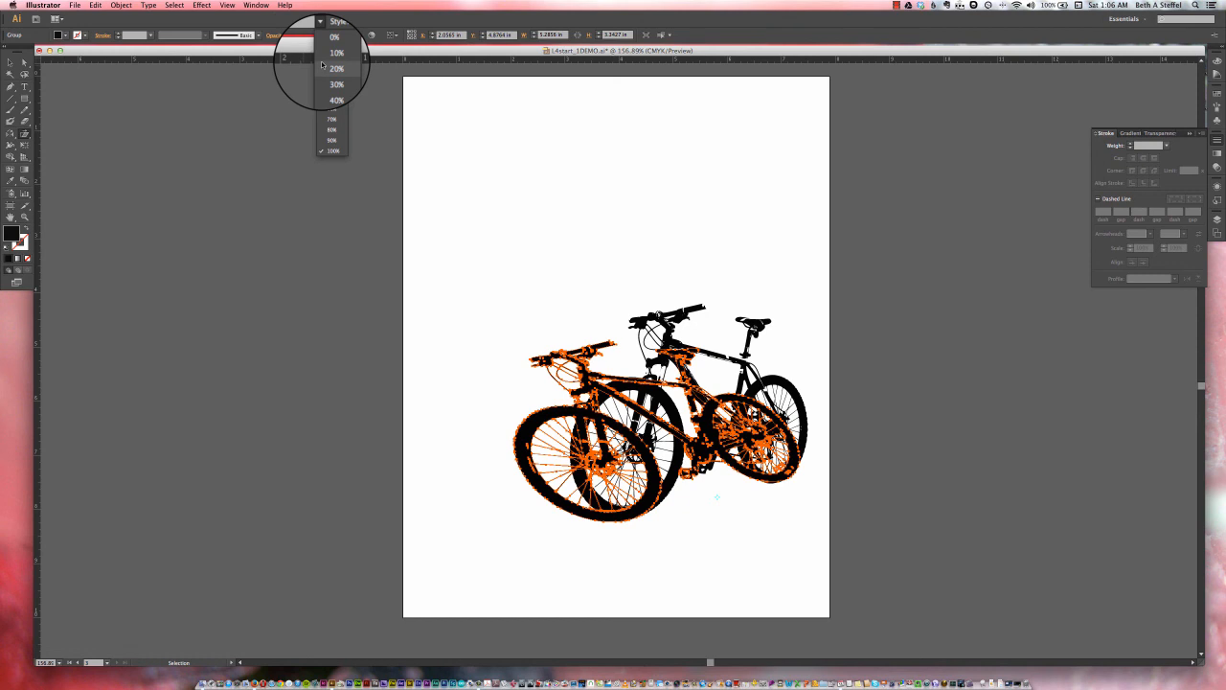
pyautogui.click(322, 67)
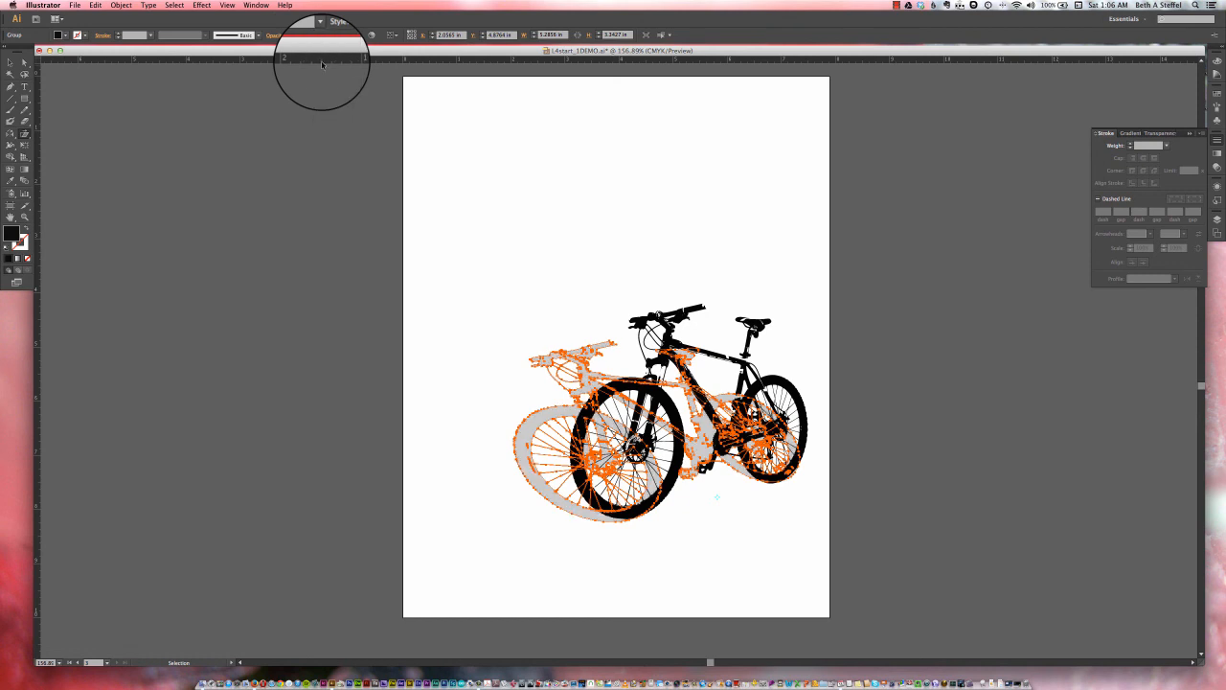
pyautogui.click(121, 5)
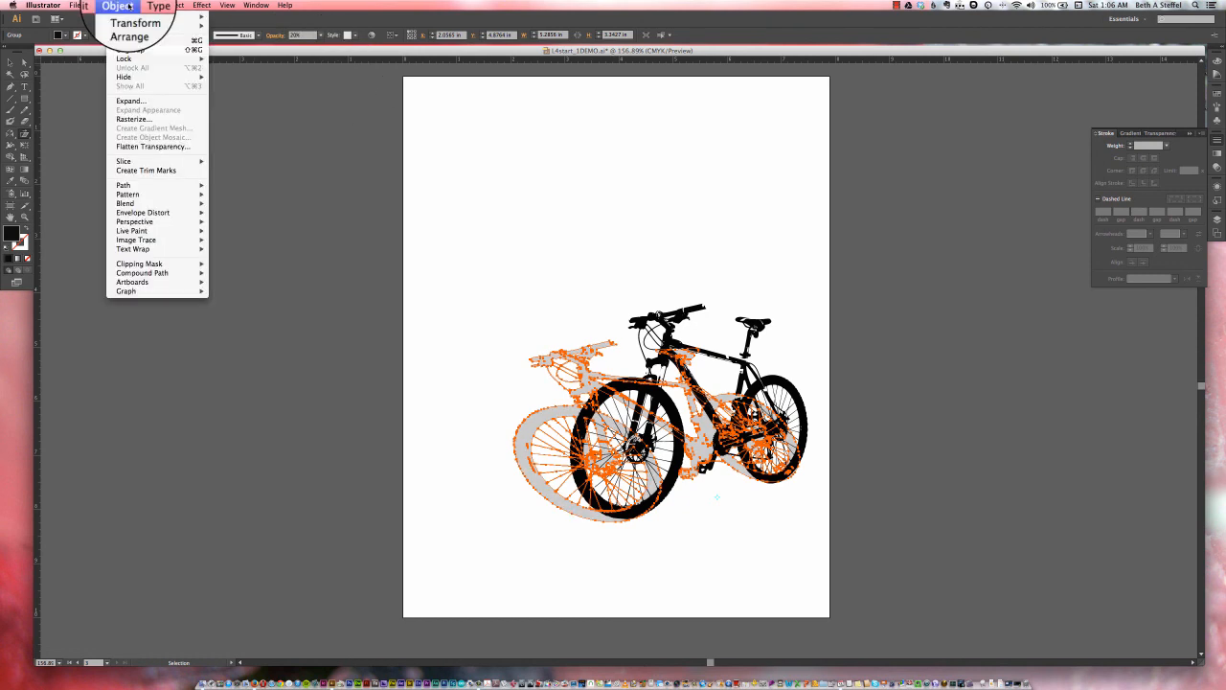
pyautogui.moveTo(136, 26)
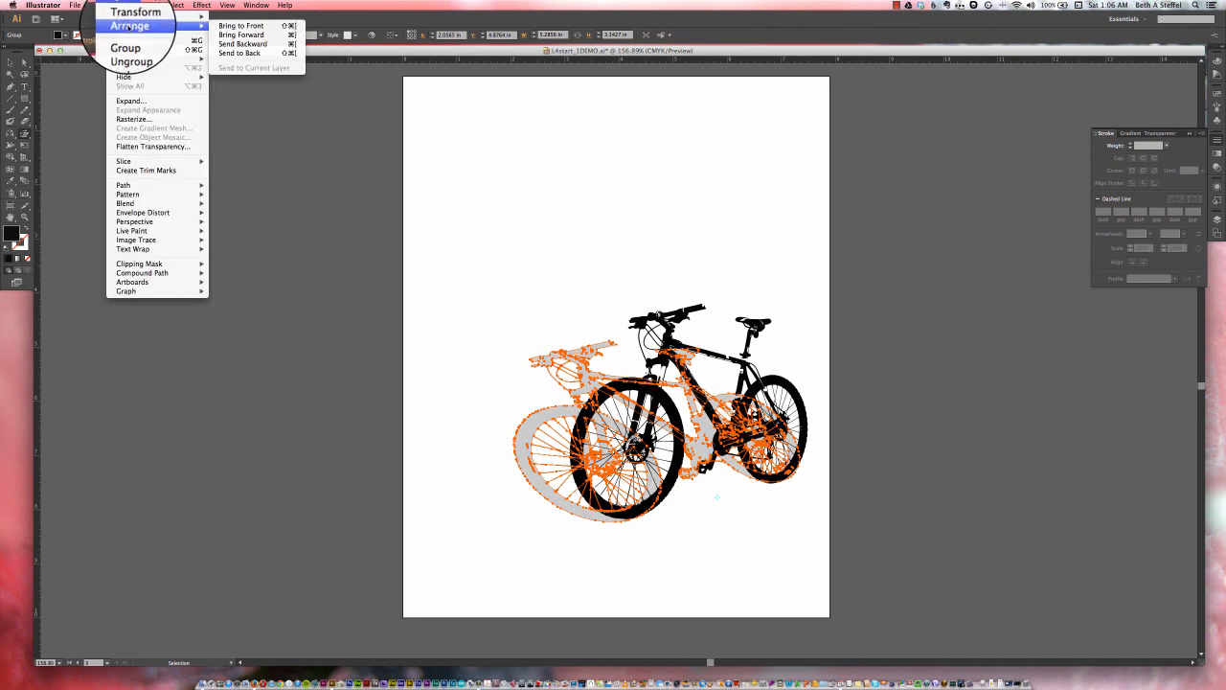
pyautogui.click(242, 53)
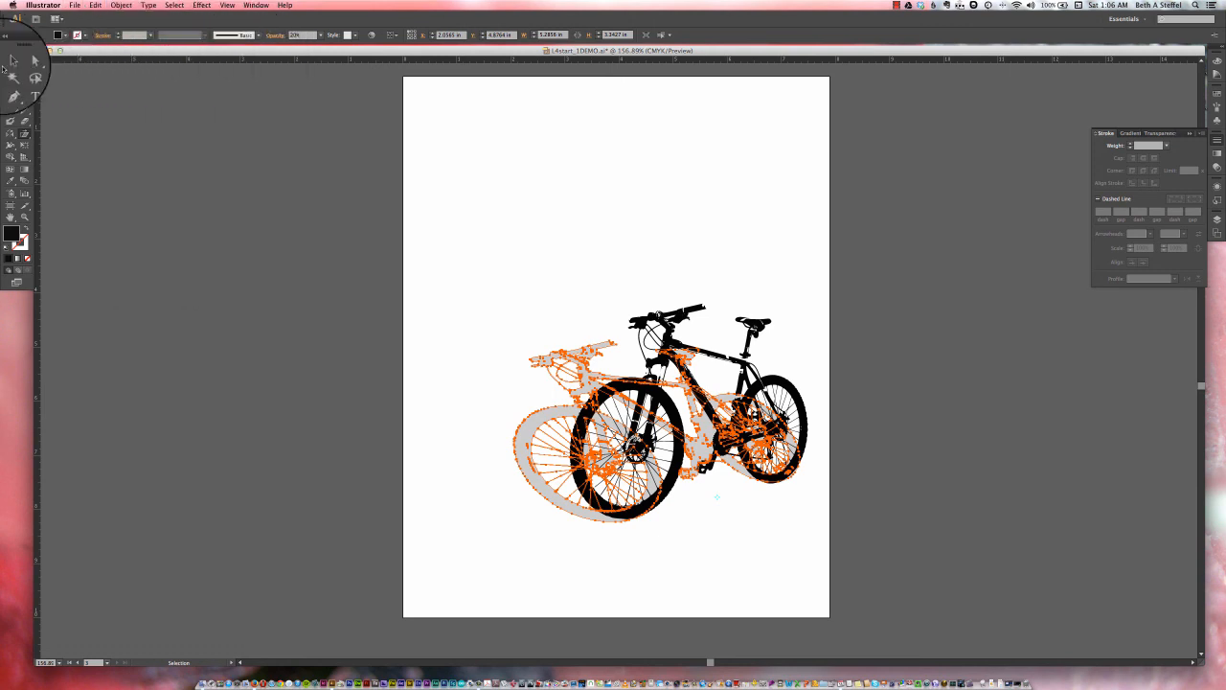
# Step: Deselect the shadow artwork and save the document
pyautogui.click(9, 63)
pyautogui.click(617, 197)
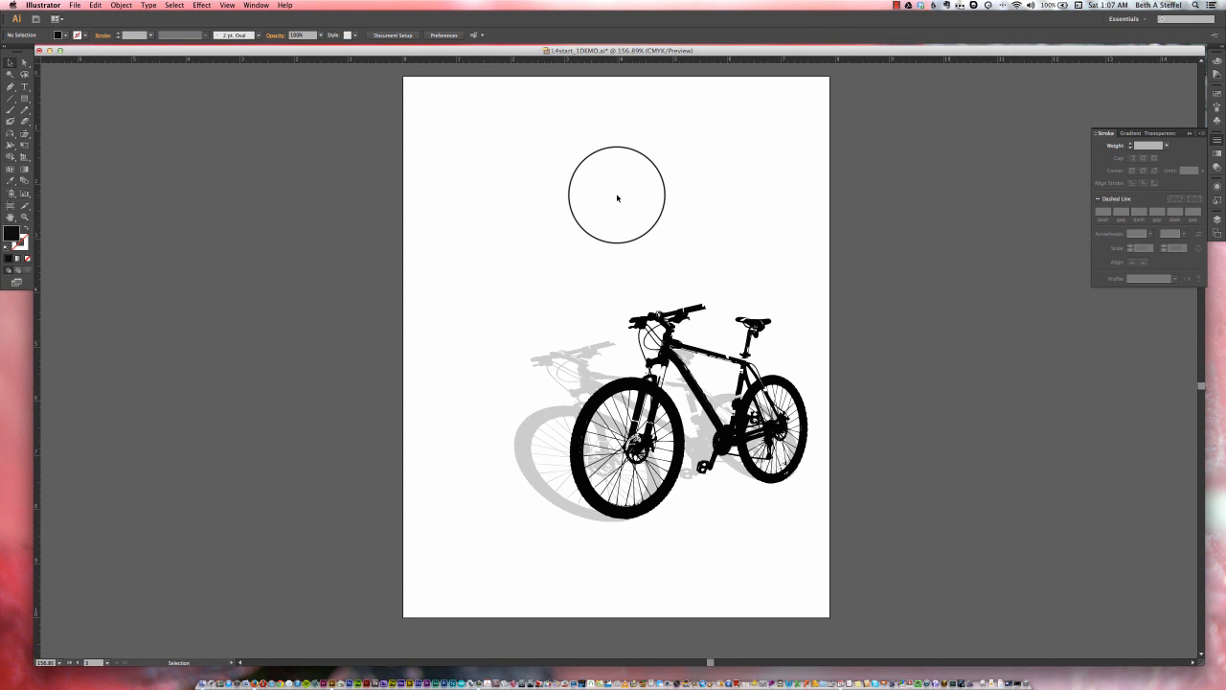
pyautogui.press('a')
pyautogui.press('super+s')
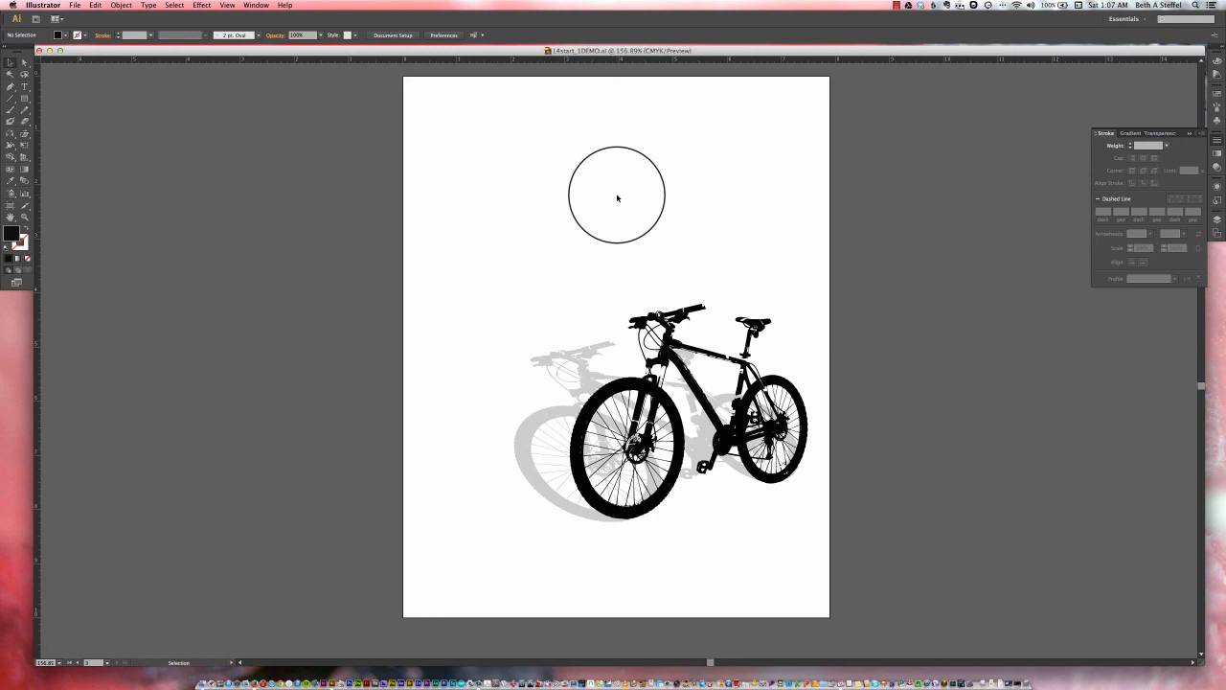